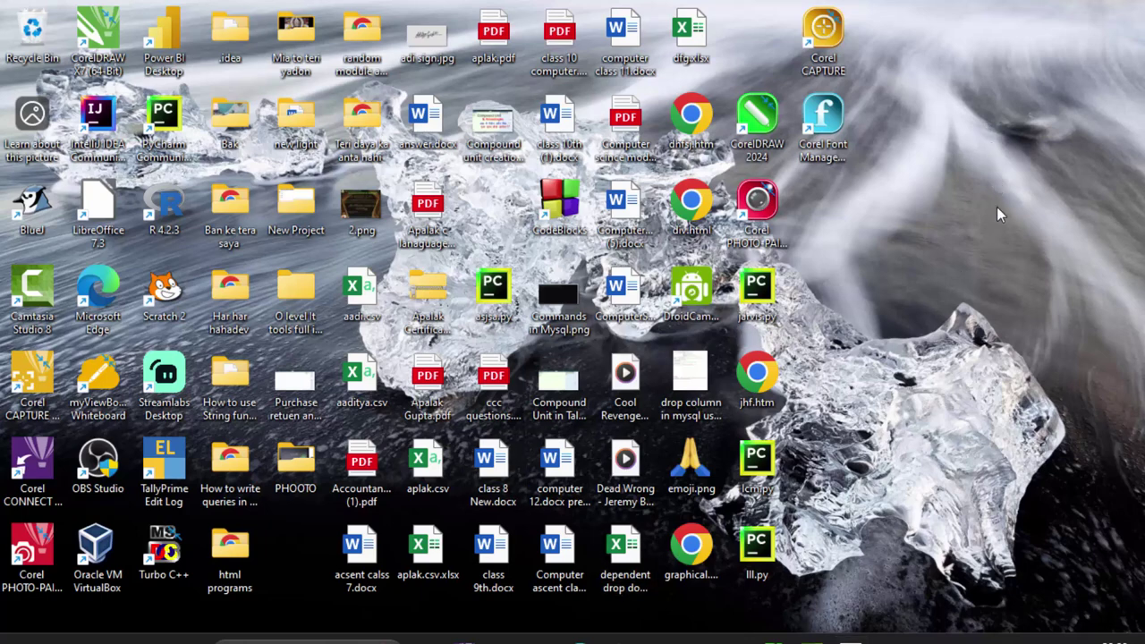
# Refresh the Windows desktop twice from its right-click menu
pyautogui.rightClick(998, 233)
pyautogui.click(1054, 206)
pyautogui.rightClick(1034, 177)
pyautogui.click(1074, 244)
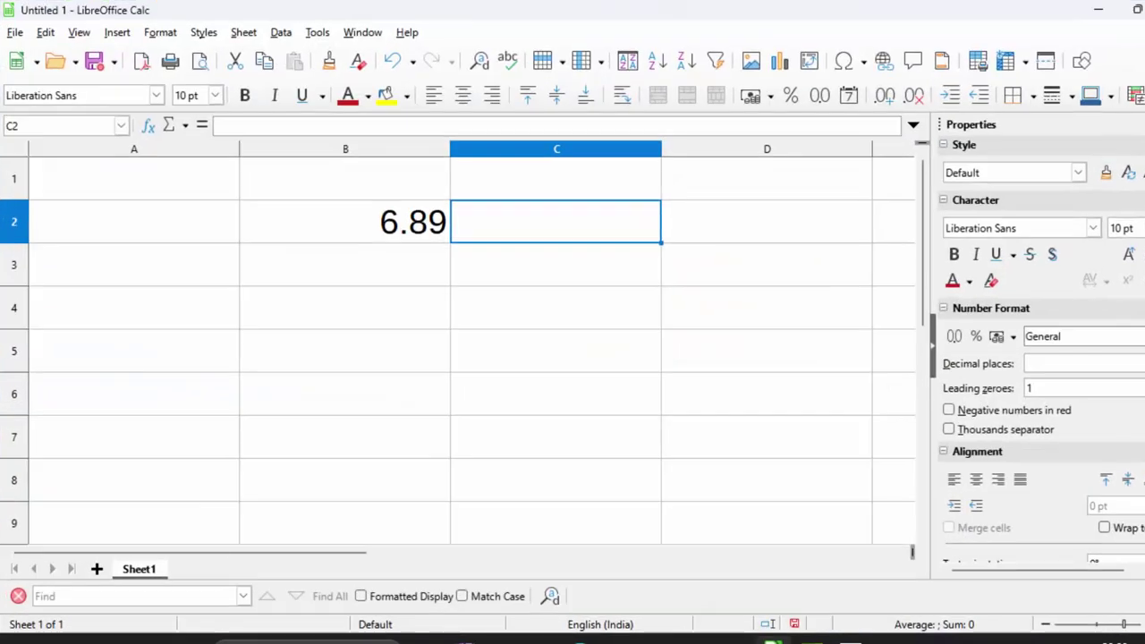
# Enter =ROUND(B2,2) in C2 so it displays 6.89
pyautogui.click(514, 284)
pyautogui.click(513, 228)
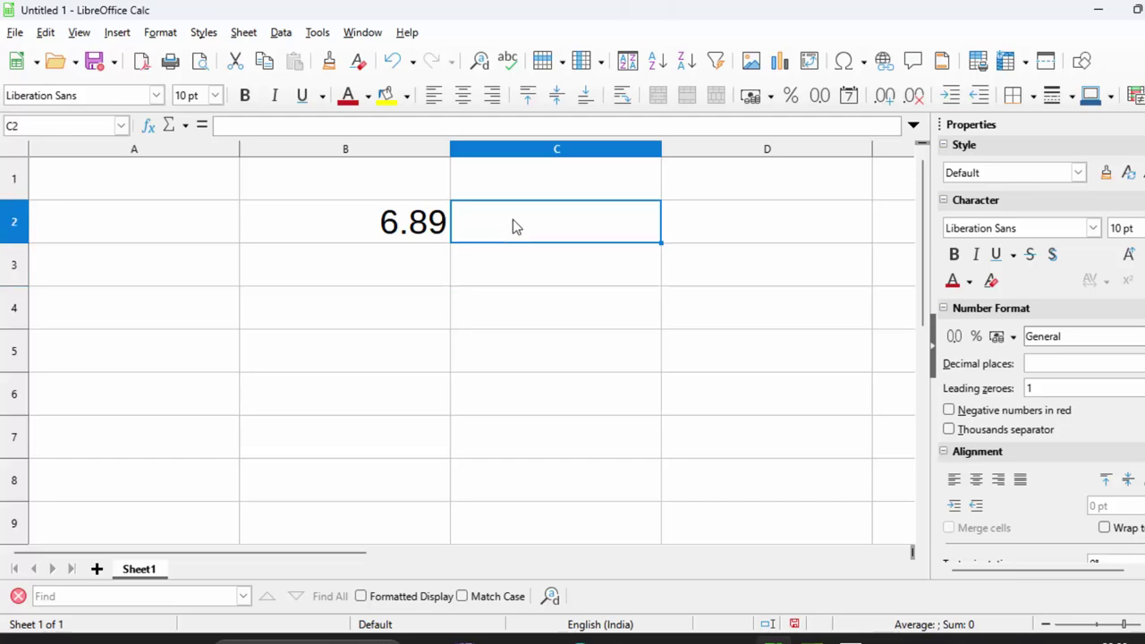
pyautogui.write('=r')
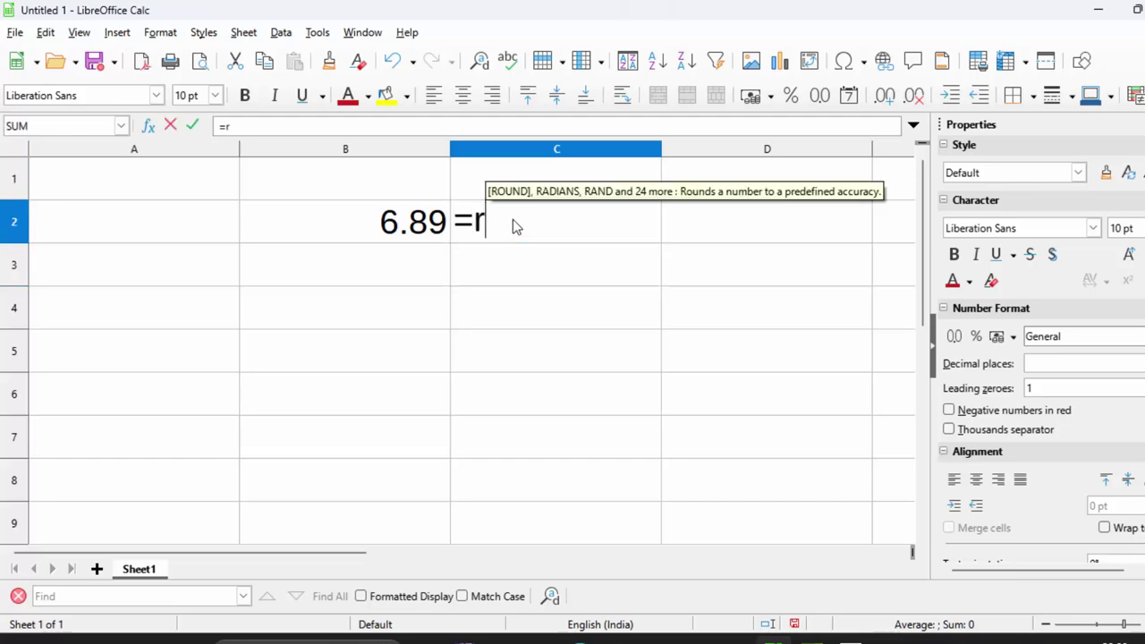
pyautogui.write('o')
pyautogui.write('u')
pyautogui.write('nd')
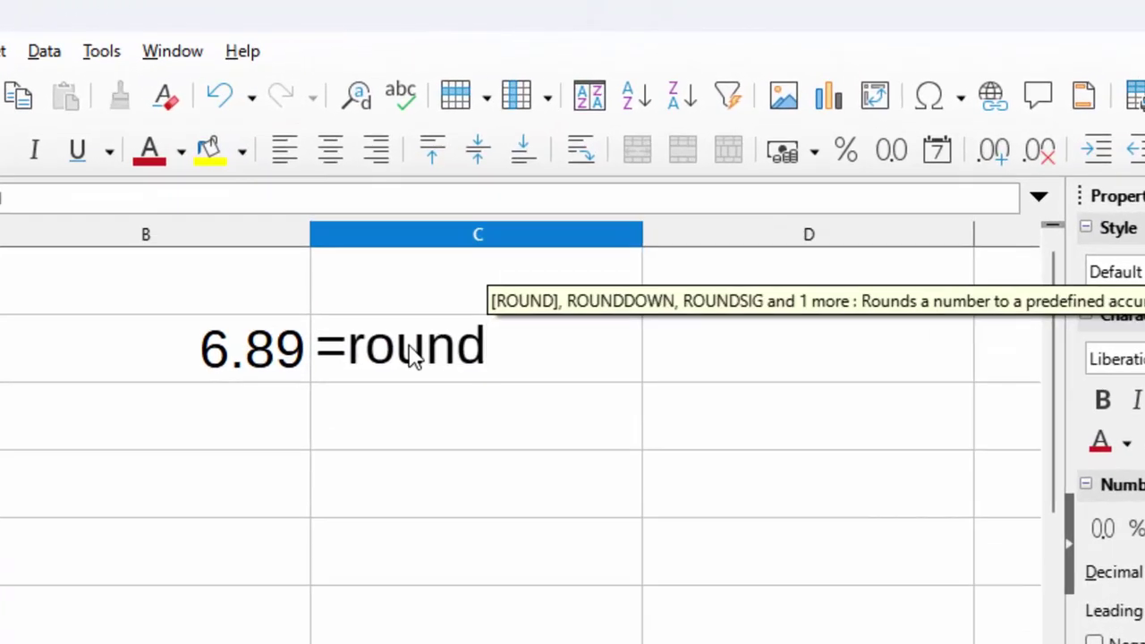
pyautogui.write('(')
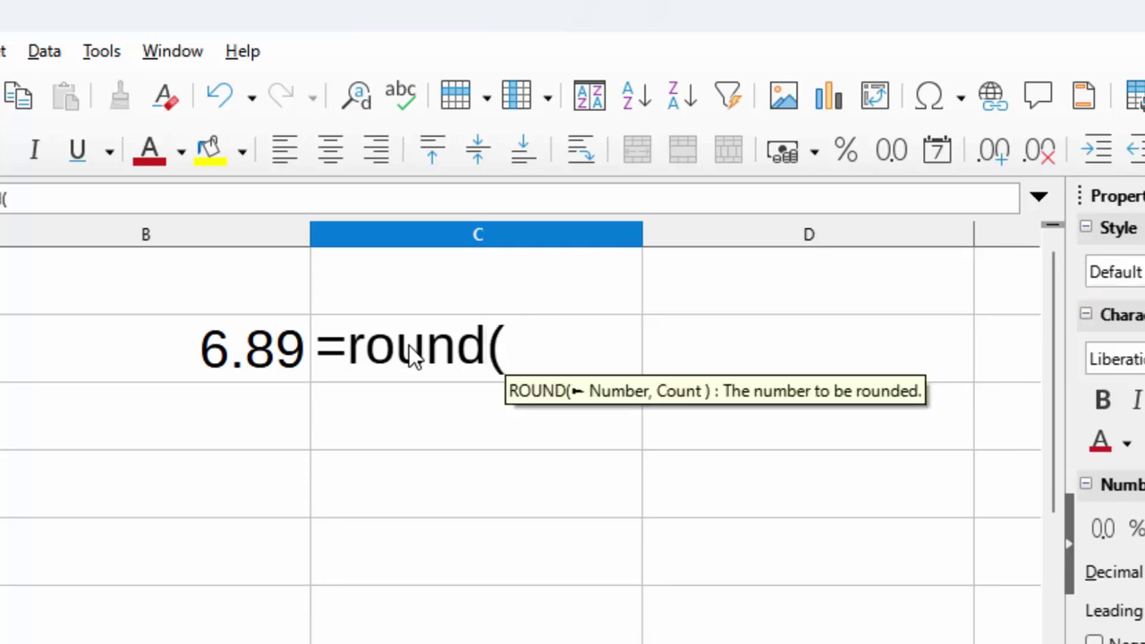
pyautogui.click(145, 348)
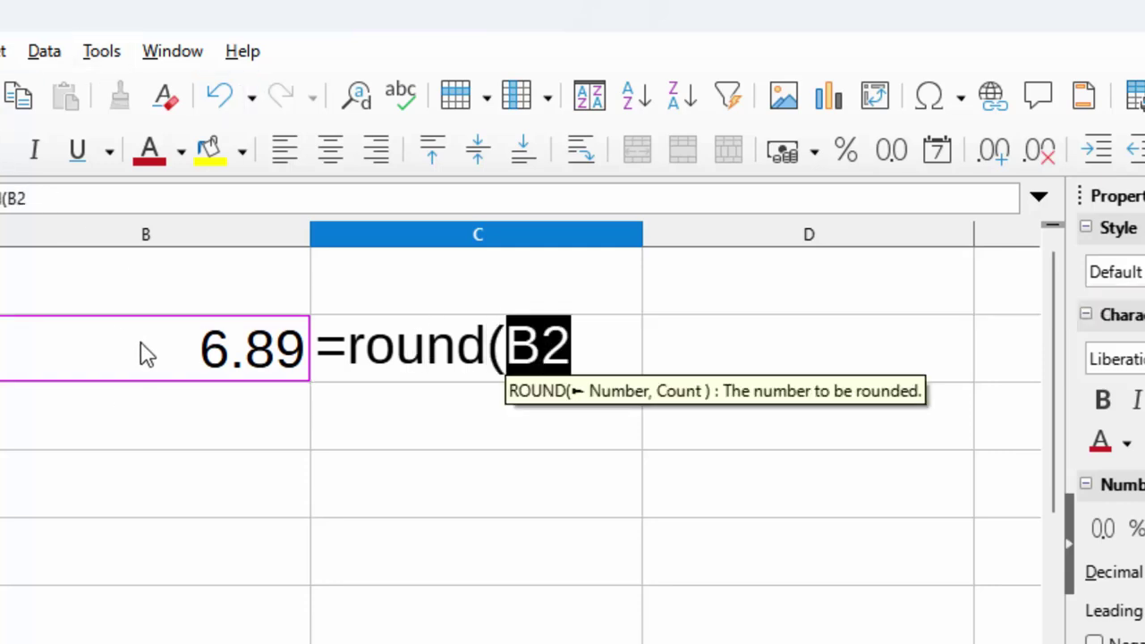
pyautogui.write(',')
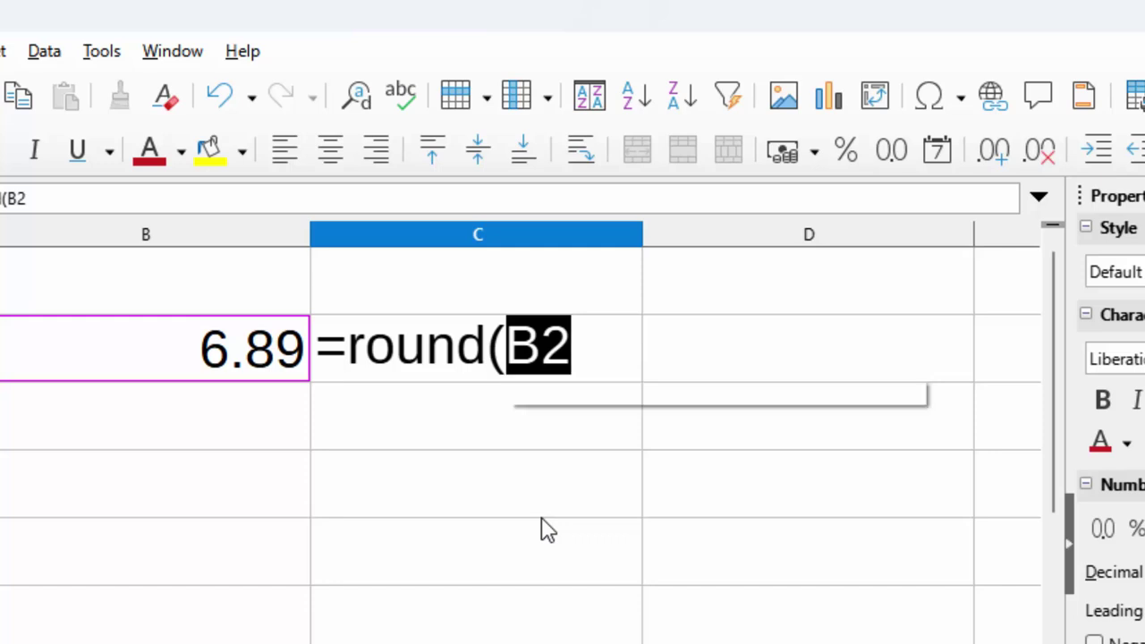
pyautogui.write('2')
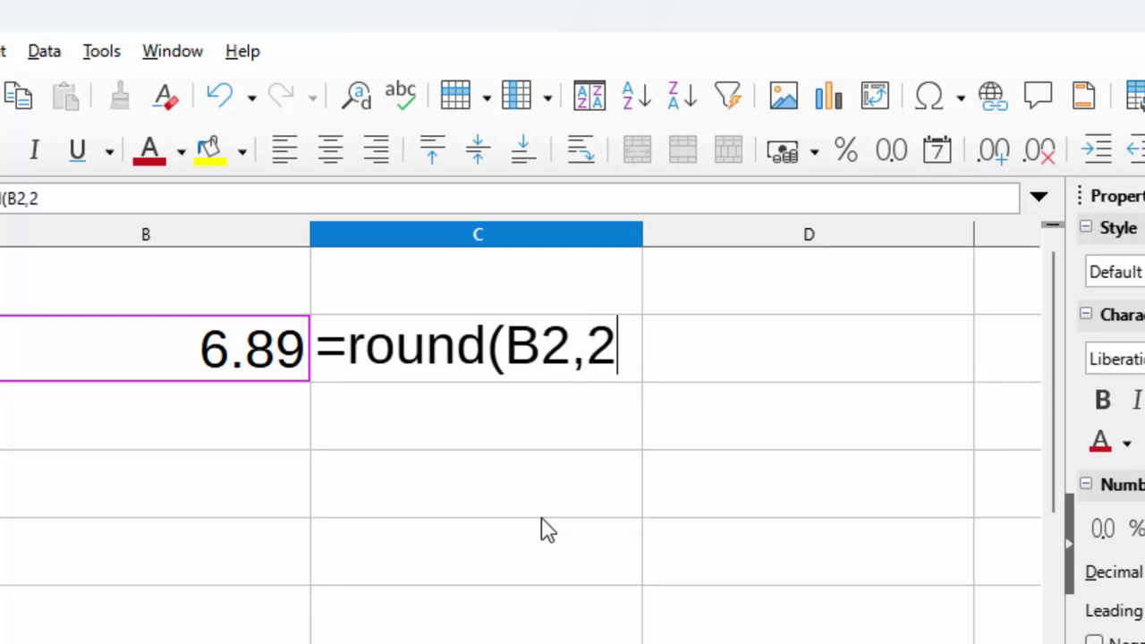
pyautogui.write(')')
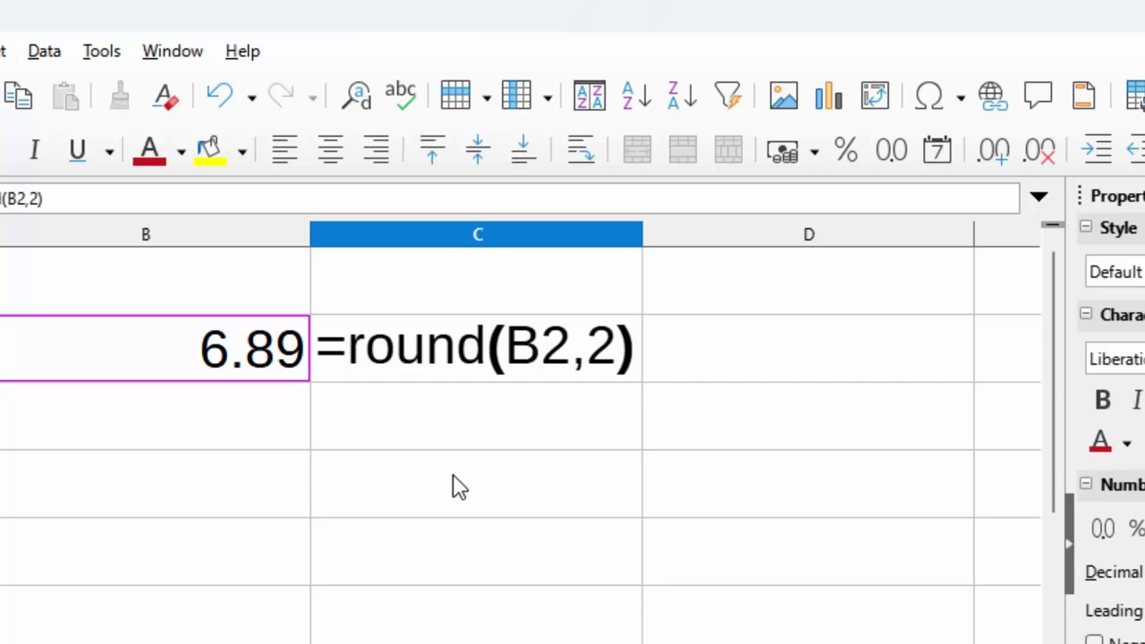
pyautogui.press('Return')
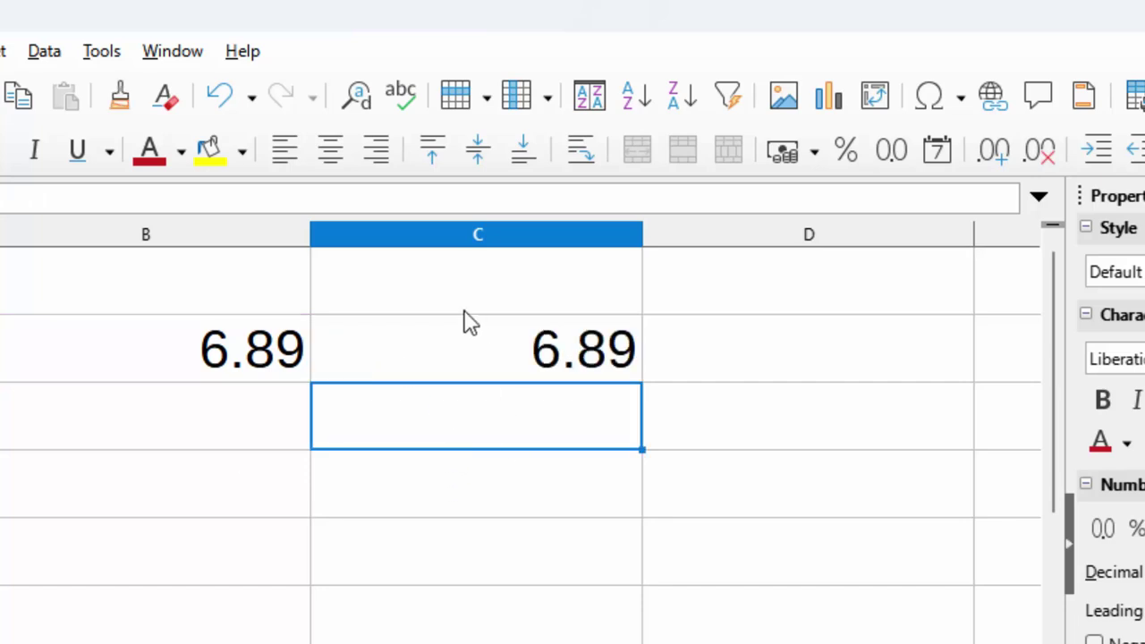
# Change C2's digit count to 0 so ROUND(B2,0) shows 7
pyautogui.click(516, 349)
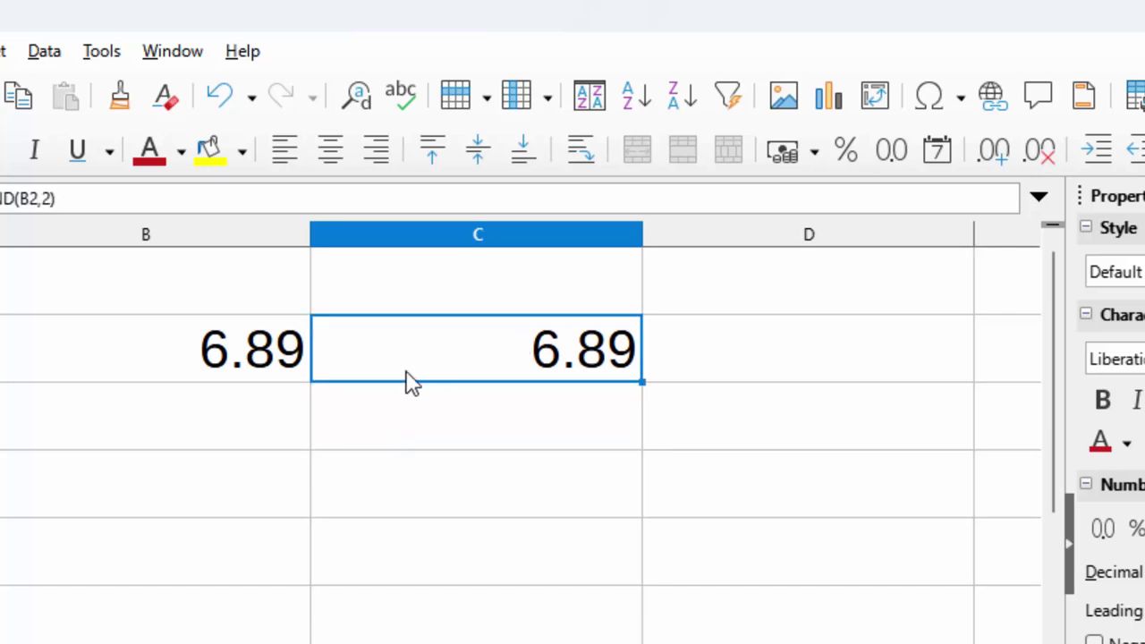
pyautogui.doubleClick(572, 376)
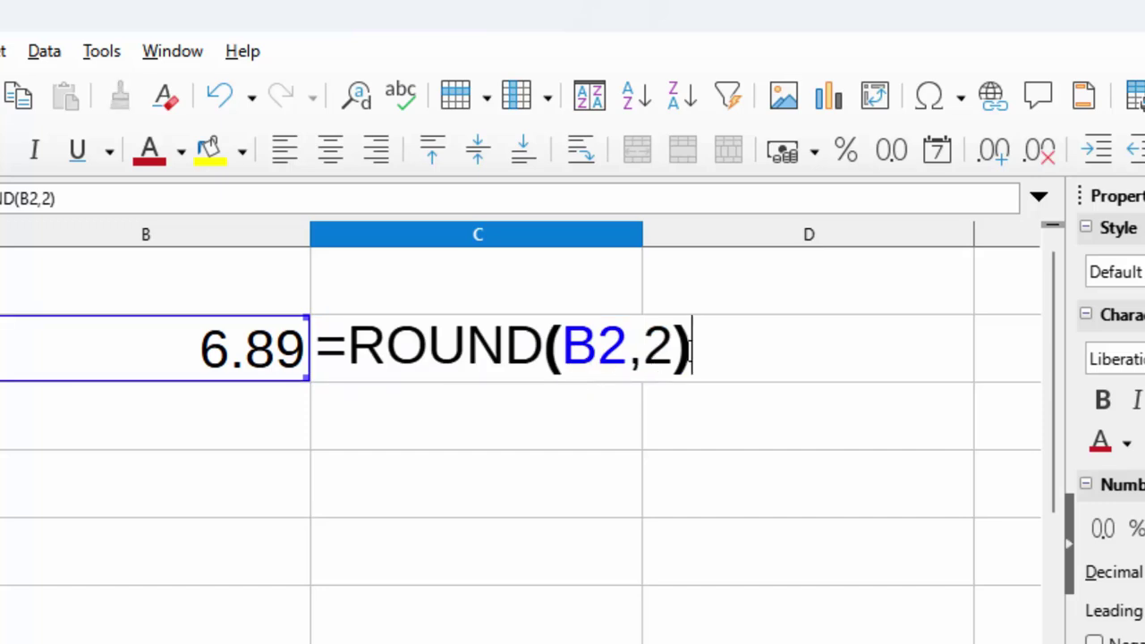
pyautogui.click(671, 349)
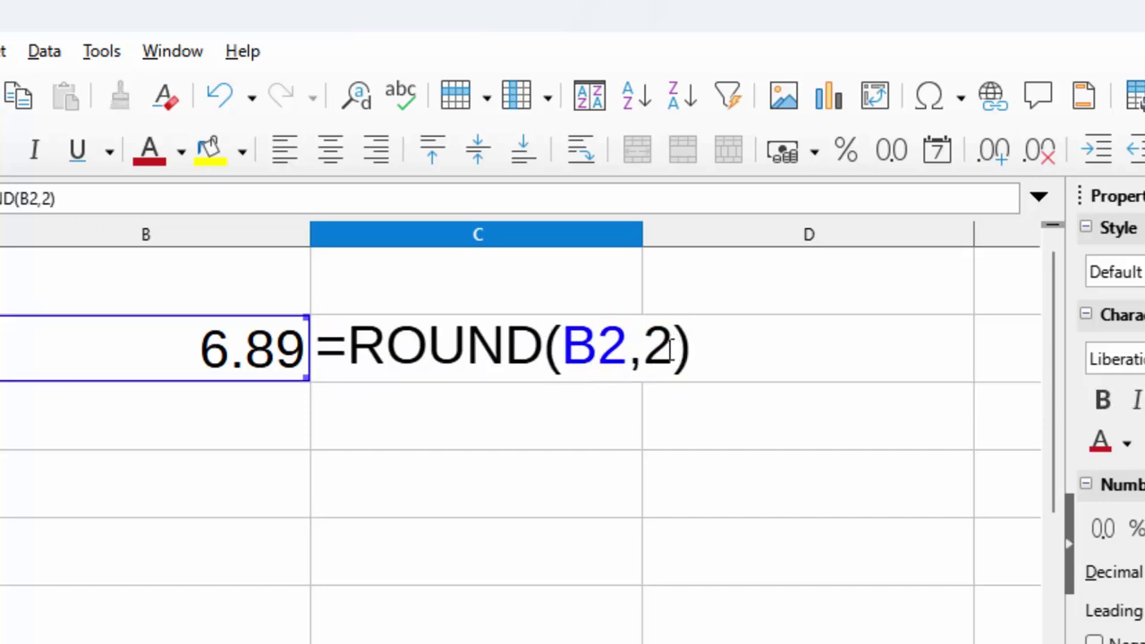
pyautogui.press('BackSpace')
pyautogui.write('0')
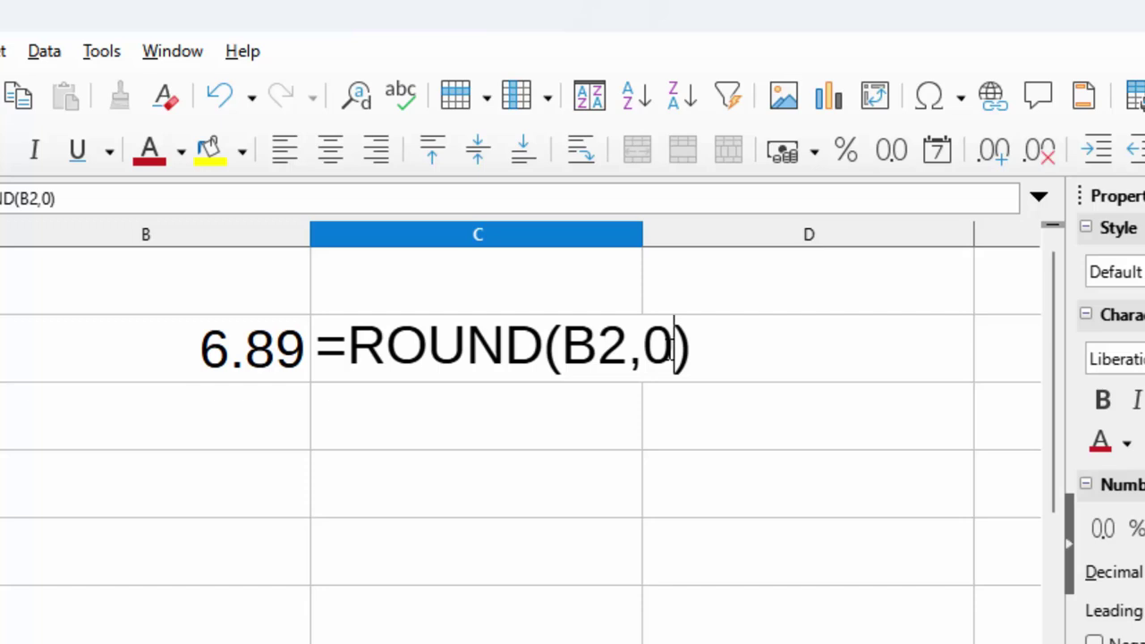
pyautogui.press('Return')
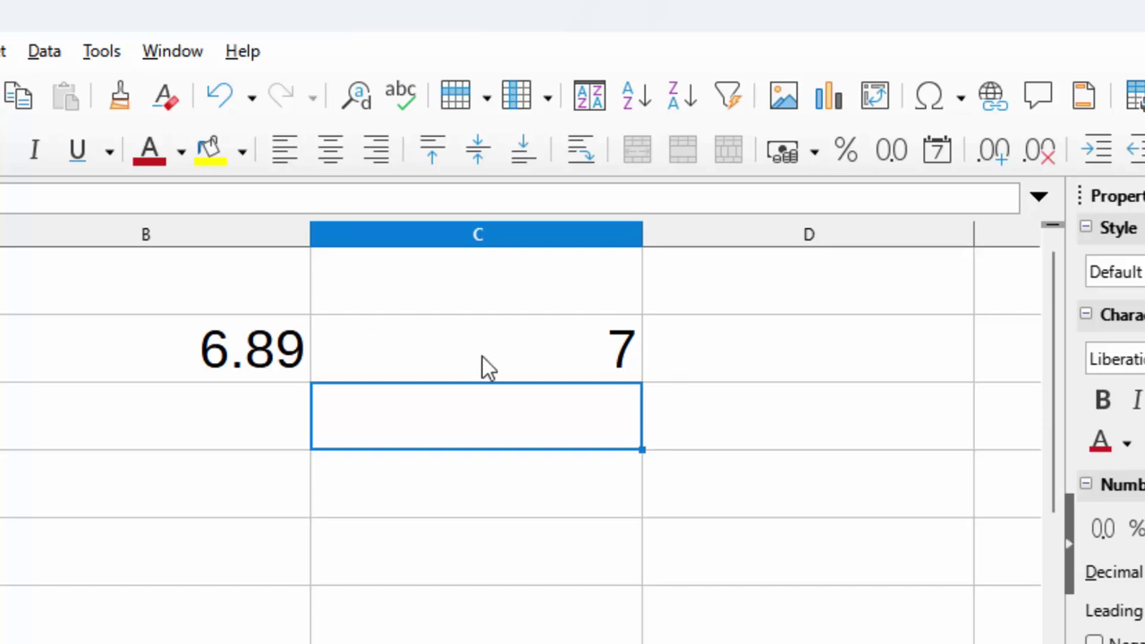
# Change C2's digit count to 9 so it shows 6.89 again
pyautogui.click(484, 364)
pyautogui.doubleClick(516, 362)
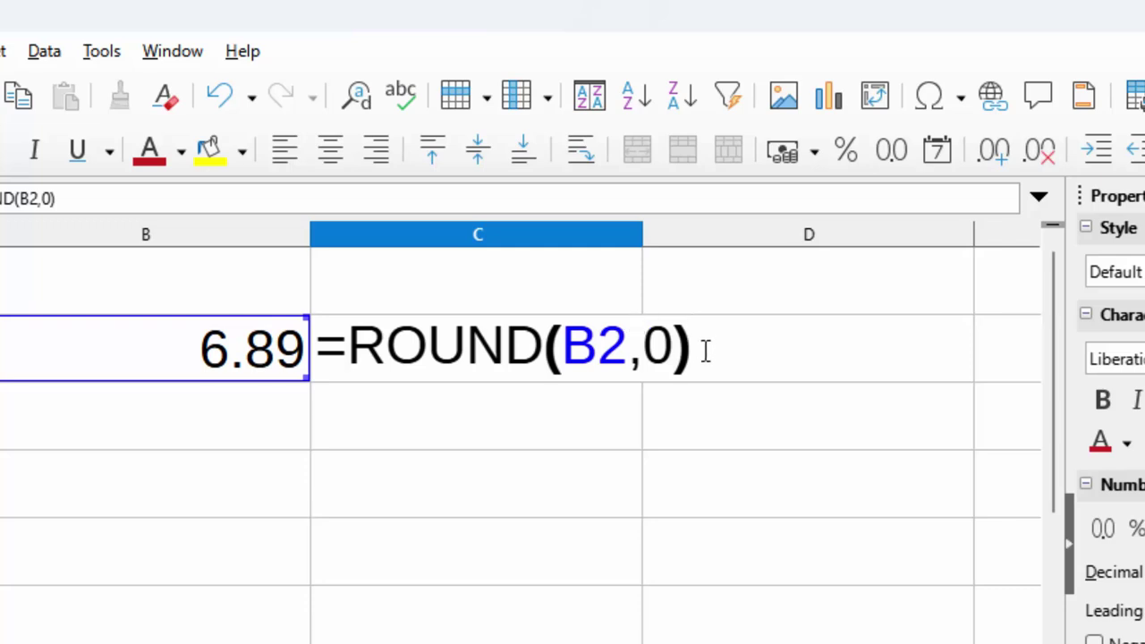
pyautogui.click(676, 354)
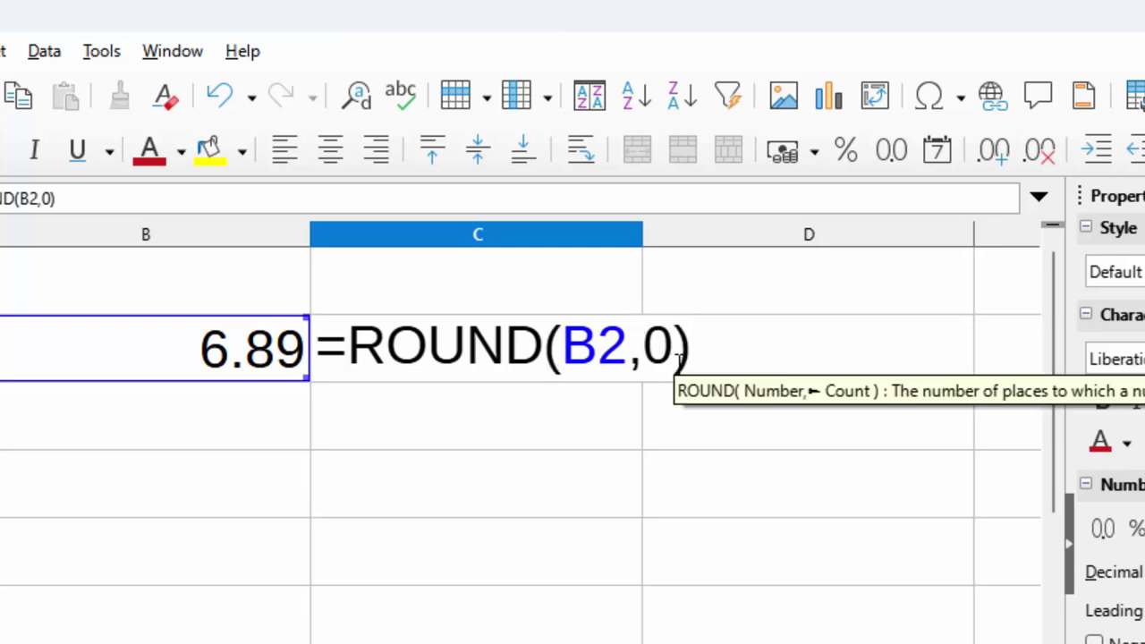
pyautogui.press('BackSpace')
pyautogui.write('9')
pyautogui.press('Return')
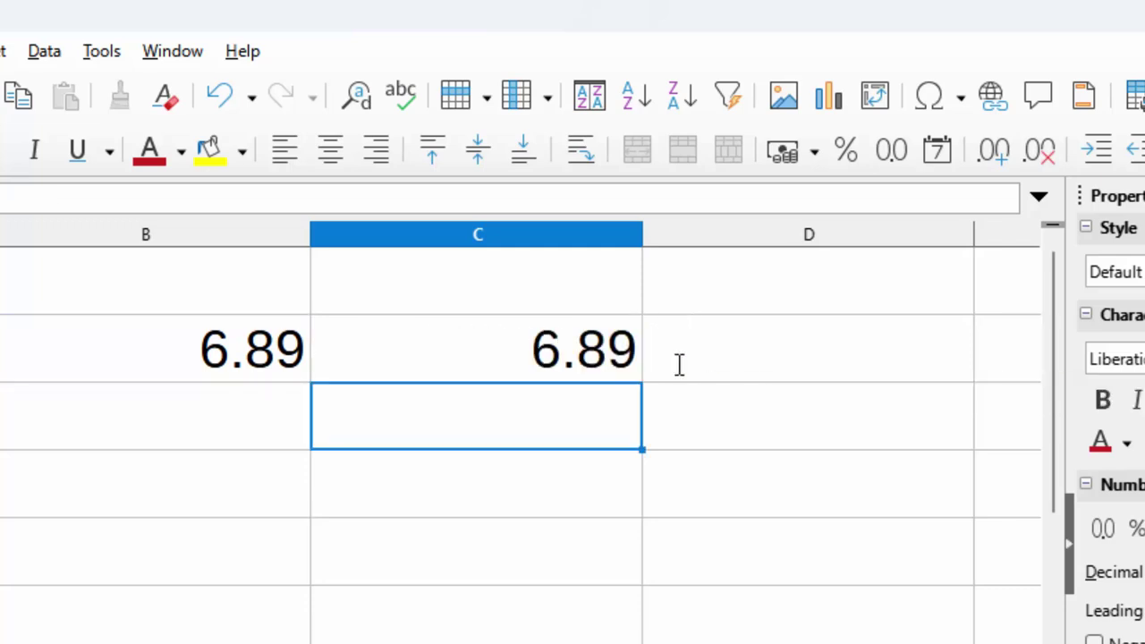
# Change C2's count to -1 so ROUND(B2,-1) shows 10
pyautogui.click(569, 352)
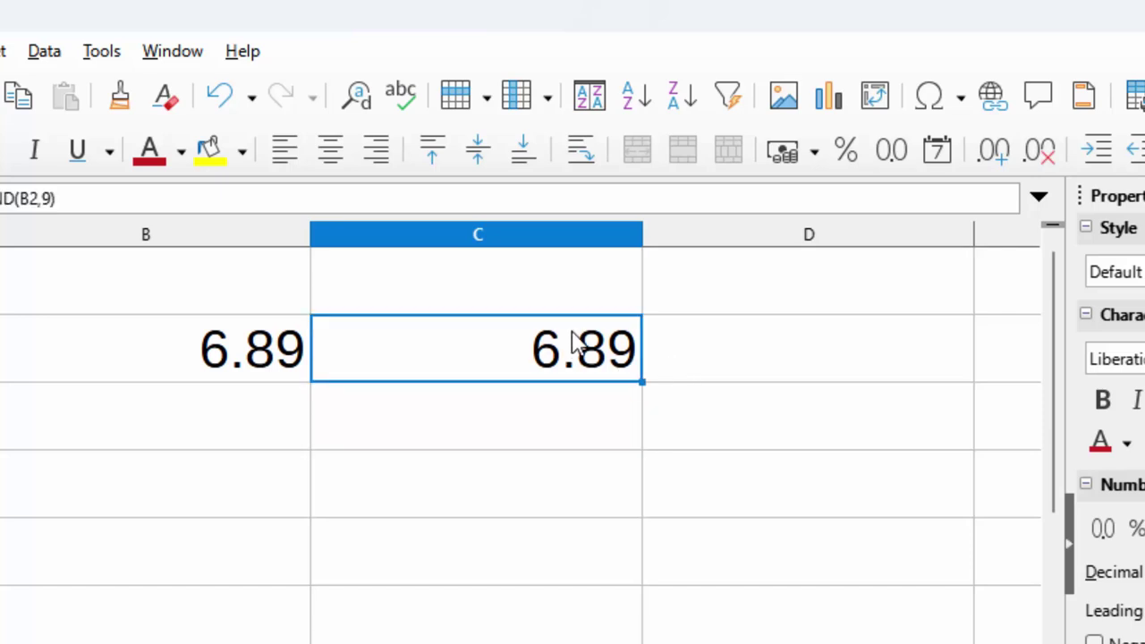
pyautogui.press('F2')
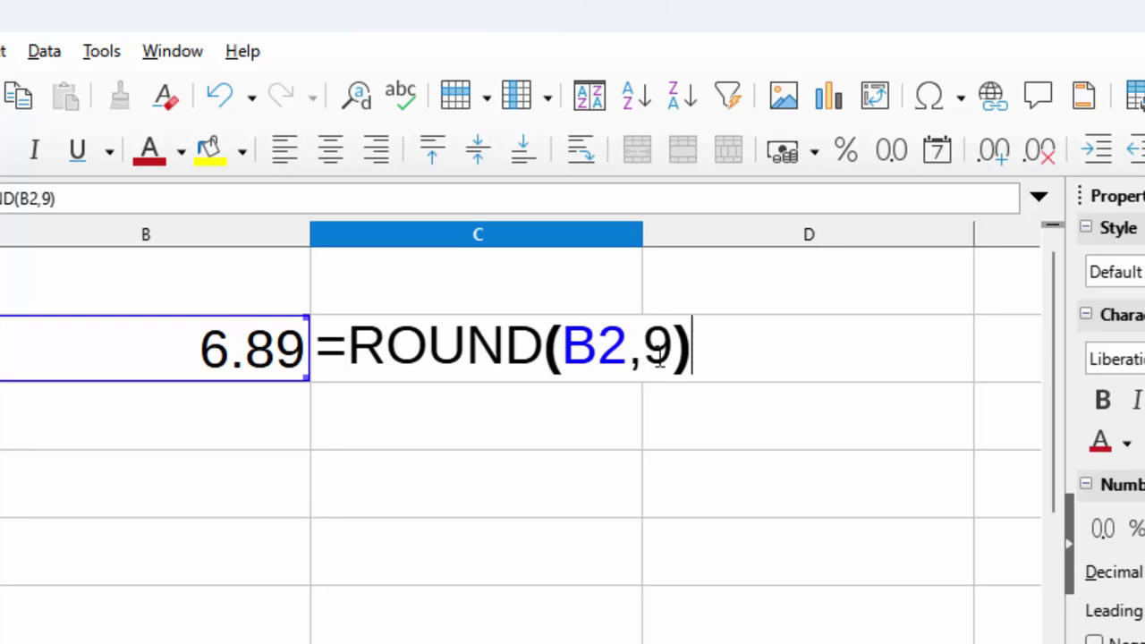
pyautogui.click(677, 349)
pyautogui.press('BackSpace')
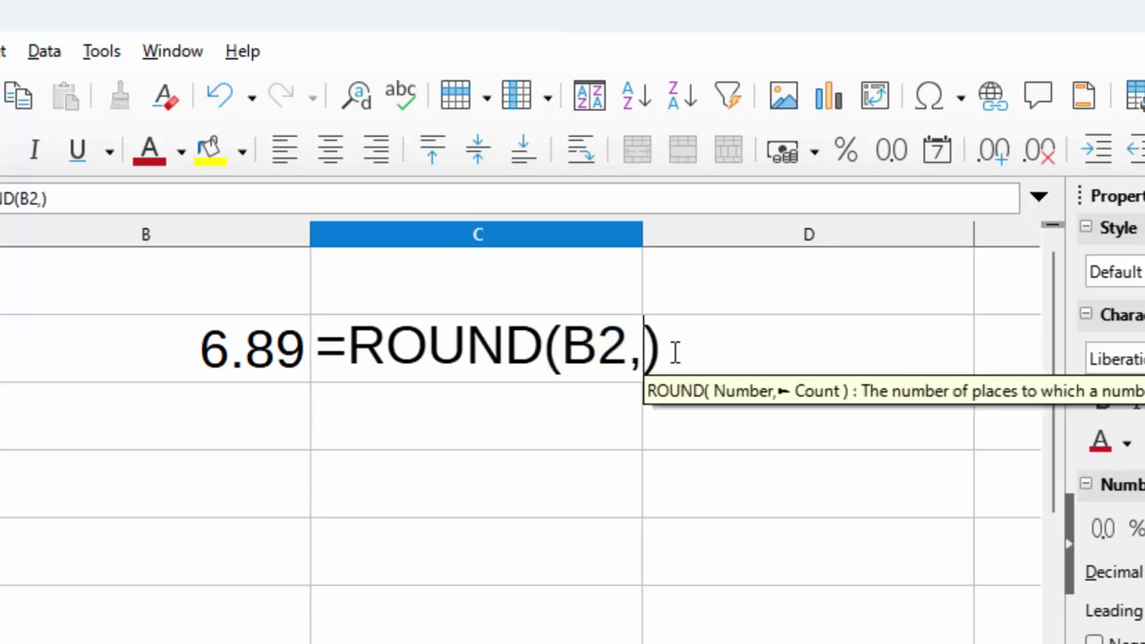
pyautogui.write('-1')
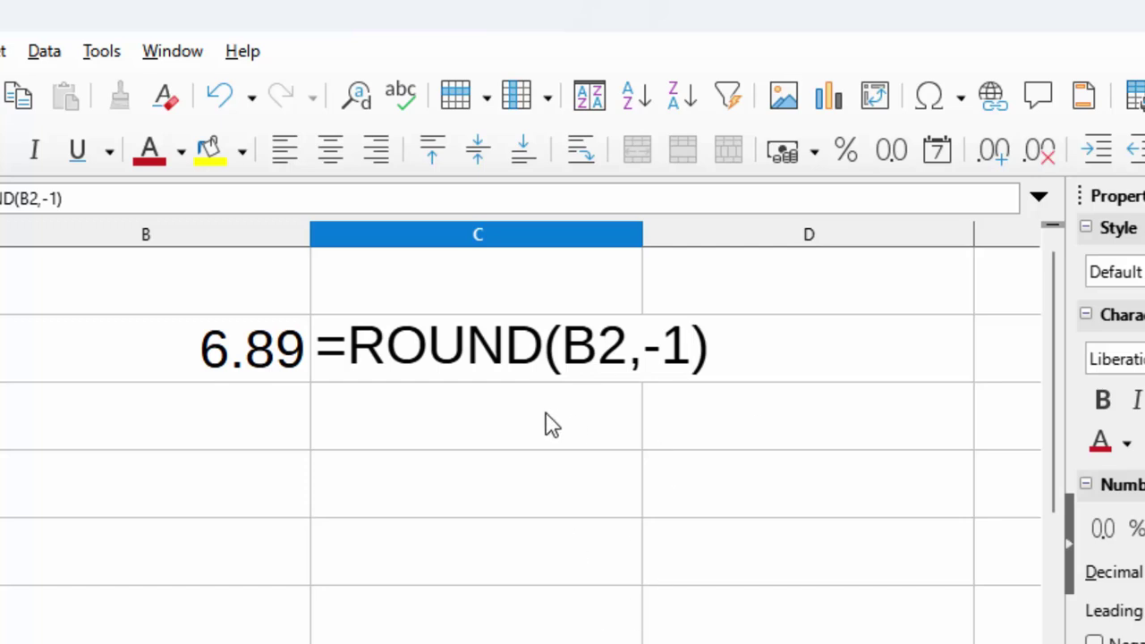
pyautogui.press('Return')
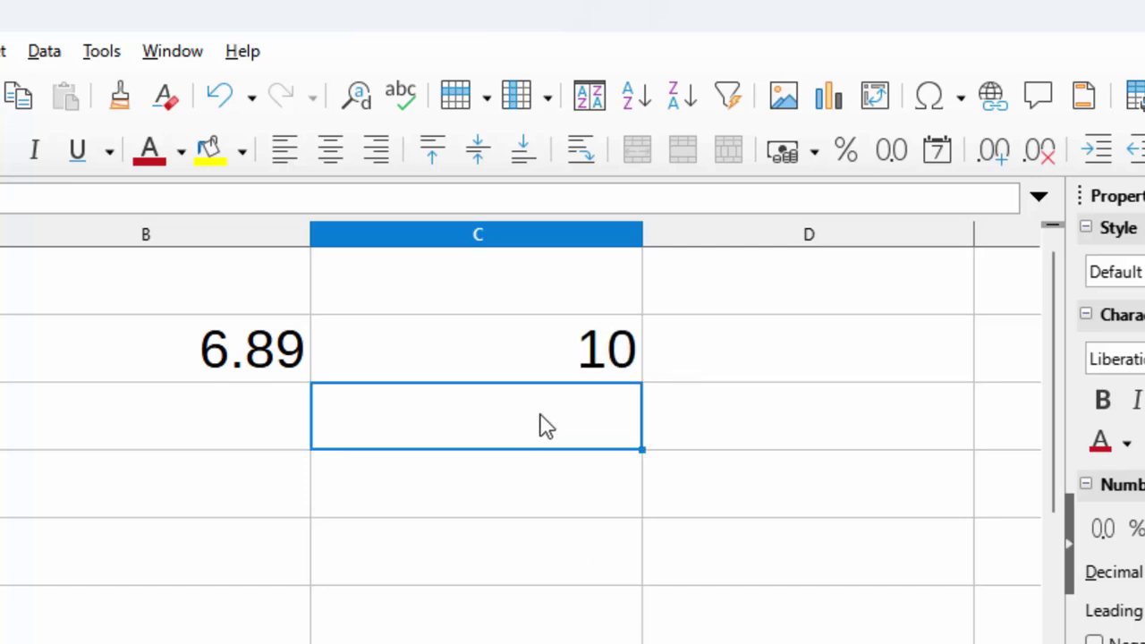
# Change C2's count to -2 so the result becomes 0
pyautogui.click(598, 374)
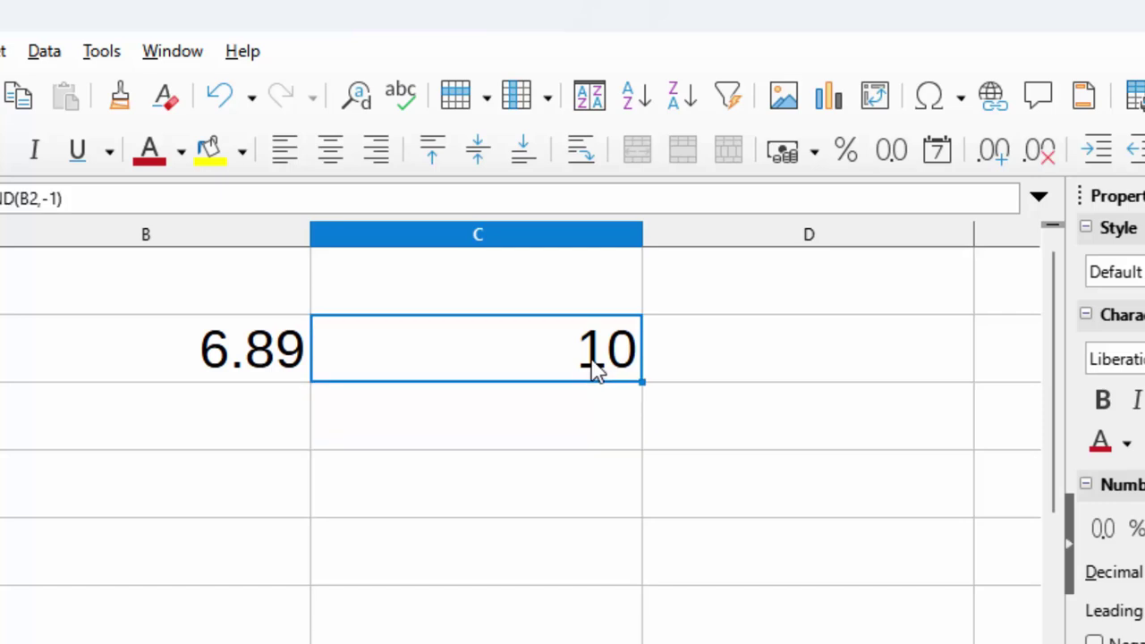
pyautogui.press('F2')
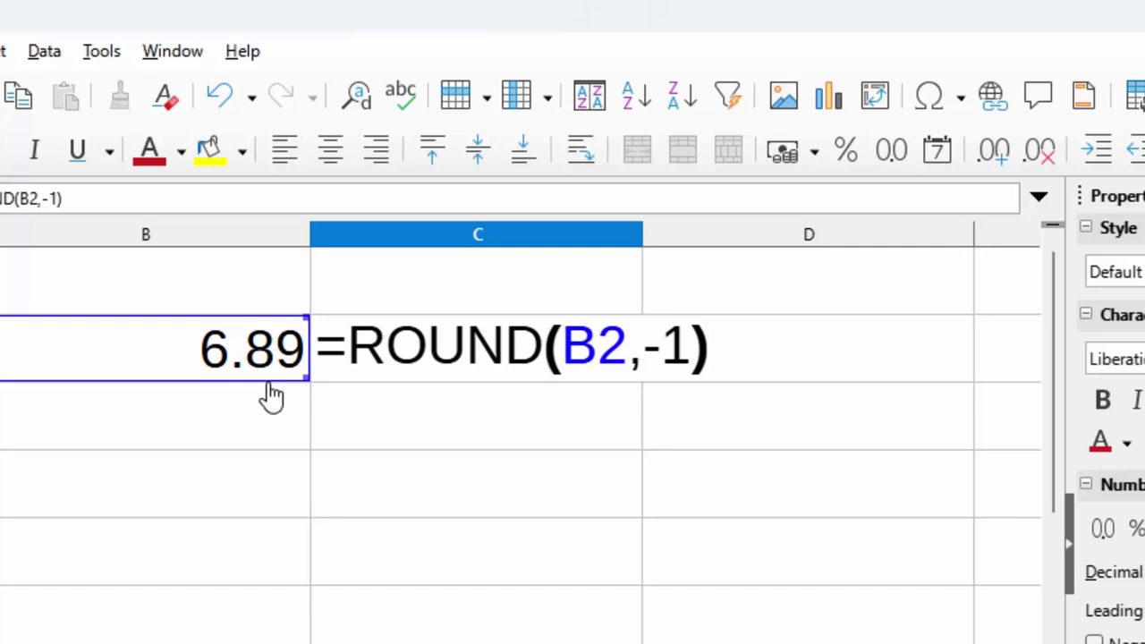
pyautogui.click(690, 345)
pyautogui.press('BackSpace')
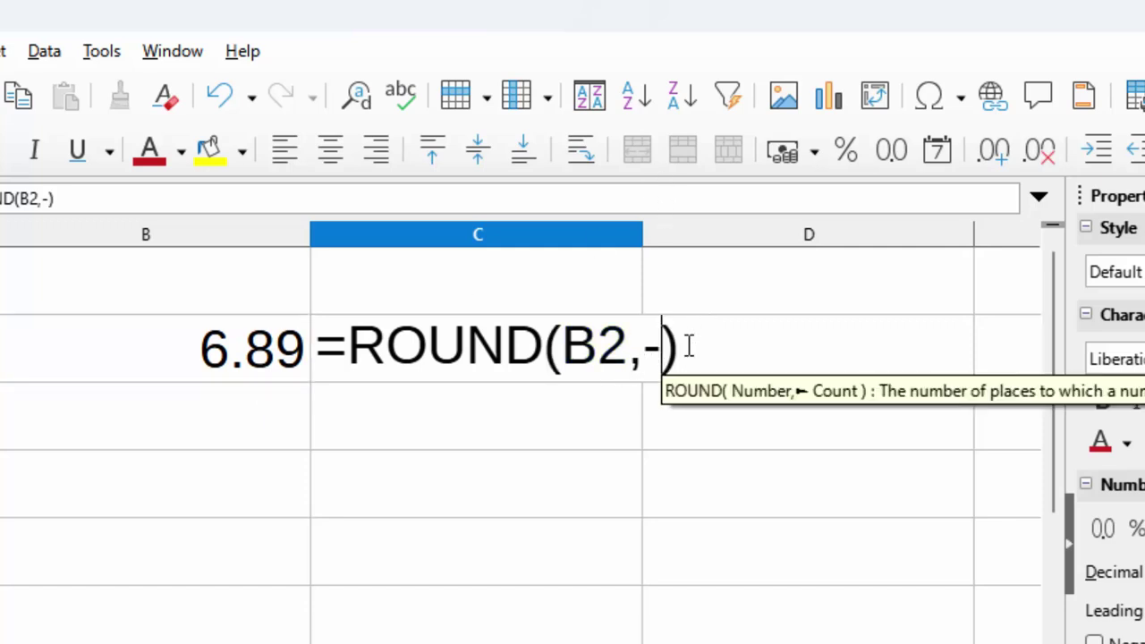
pyautogui.write('2')
pyautogui.press('Return')
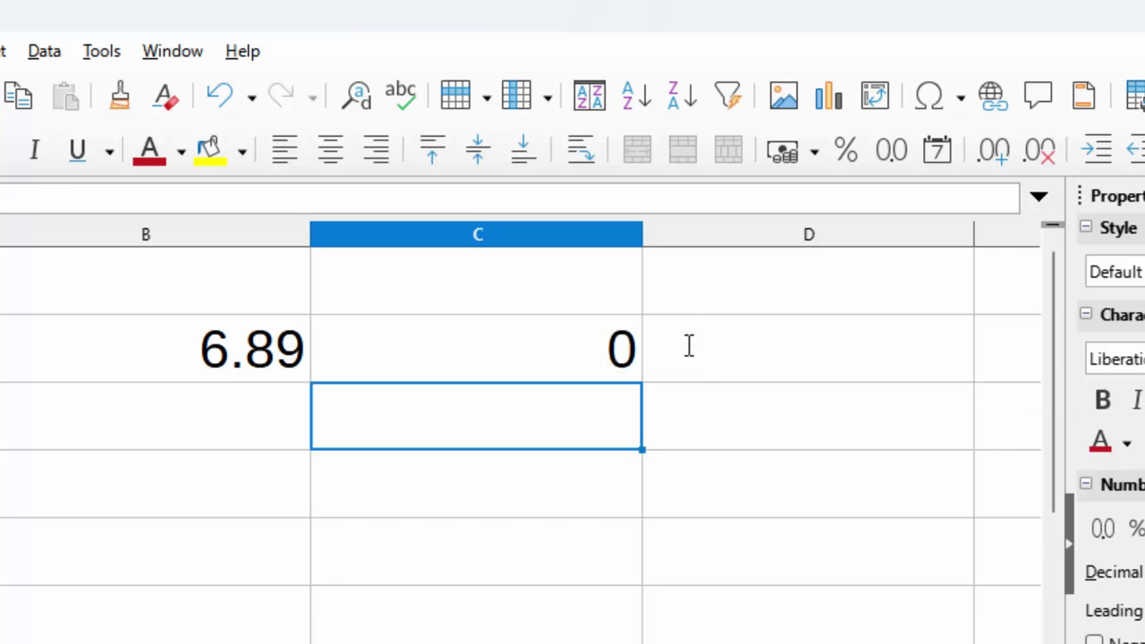
# Recommit ROUND(B2,-2), cancel Delete Contents, and undo back to ROUND(B2,-1) showing 10
pyautogui.click(575, 356)
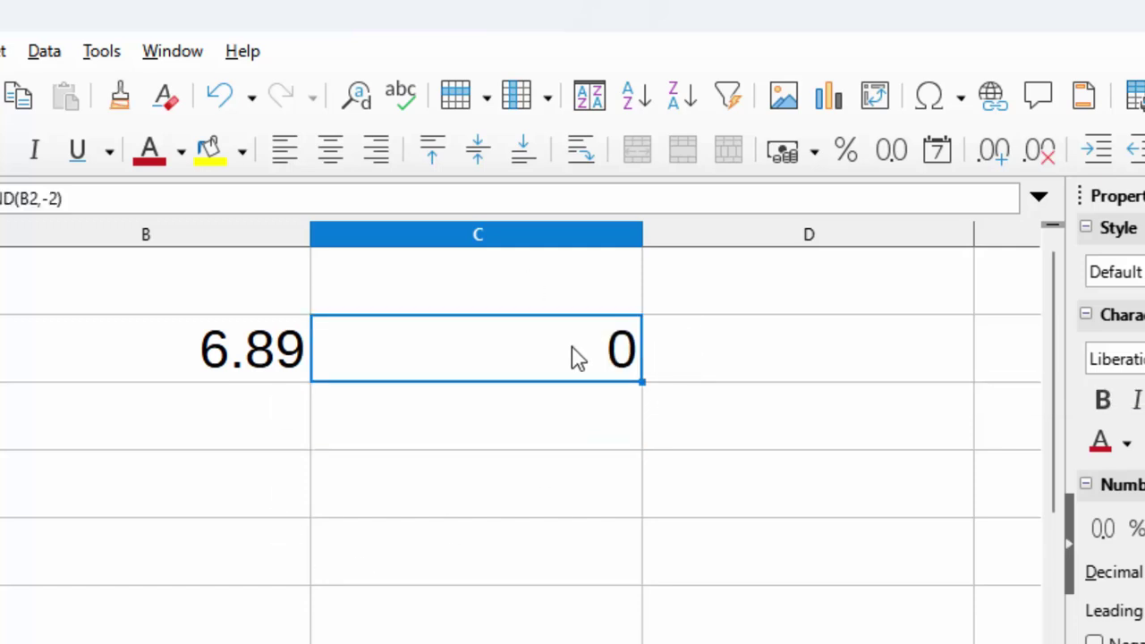
pyautogui.doubleClick(577, 356)
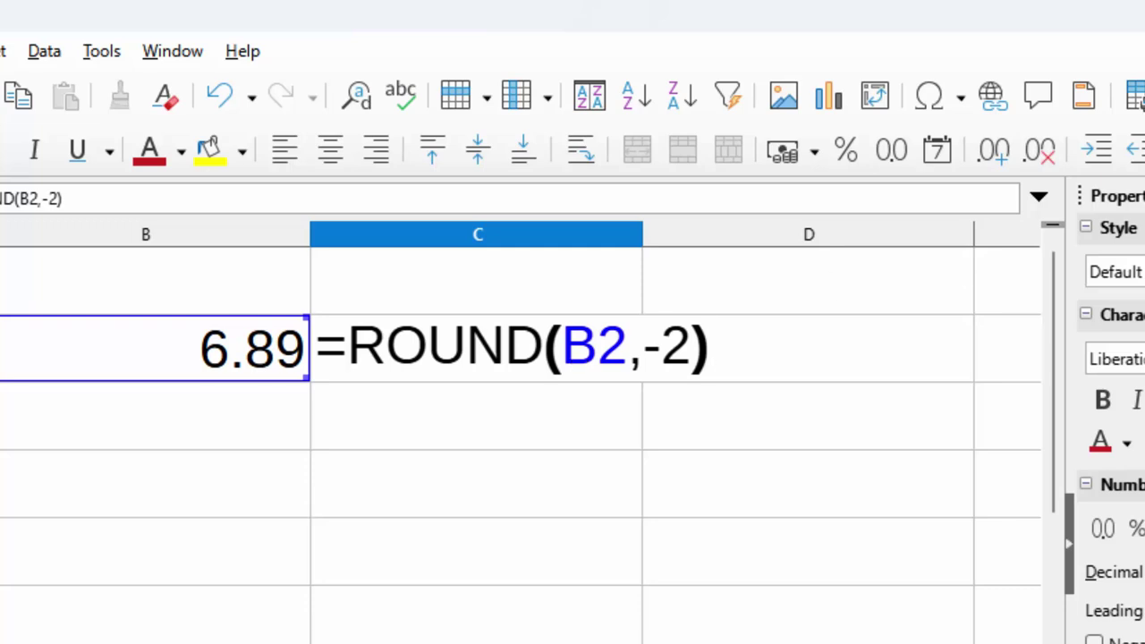
pyautogui.press('Return')
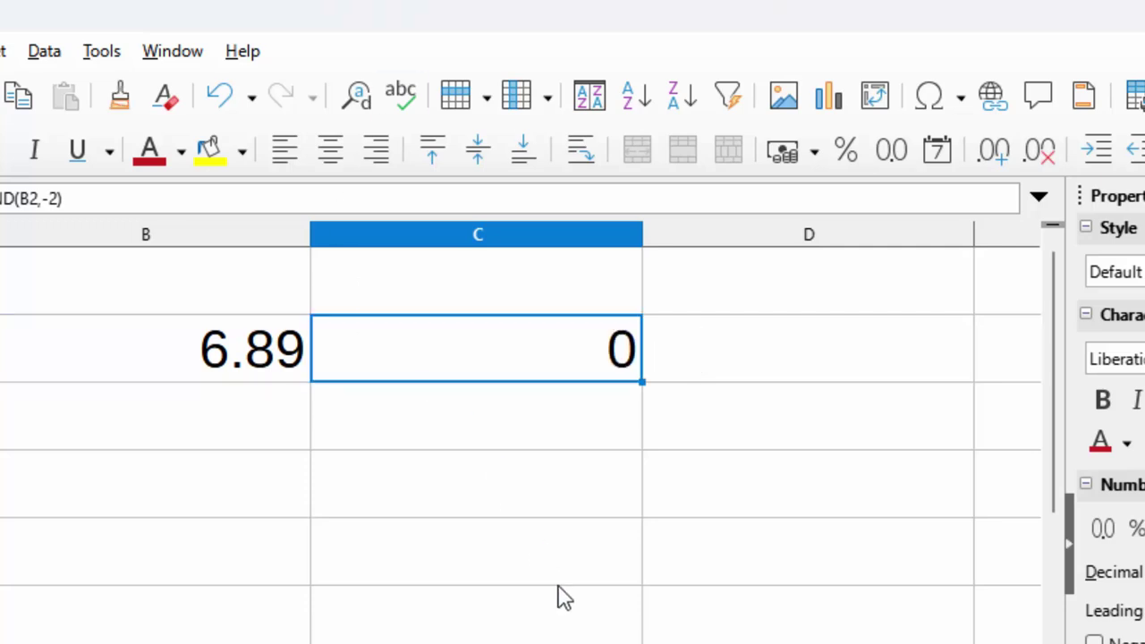
pyautogui.press('BackSpace')
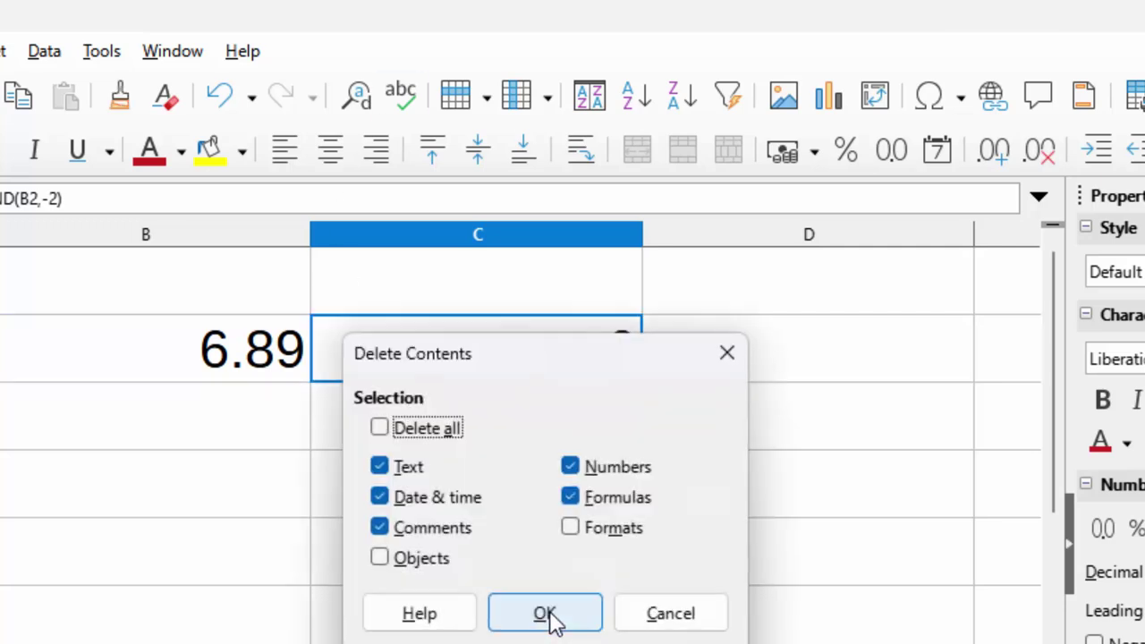
pyautogui.click(724, 352)
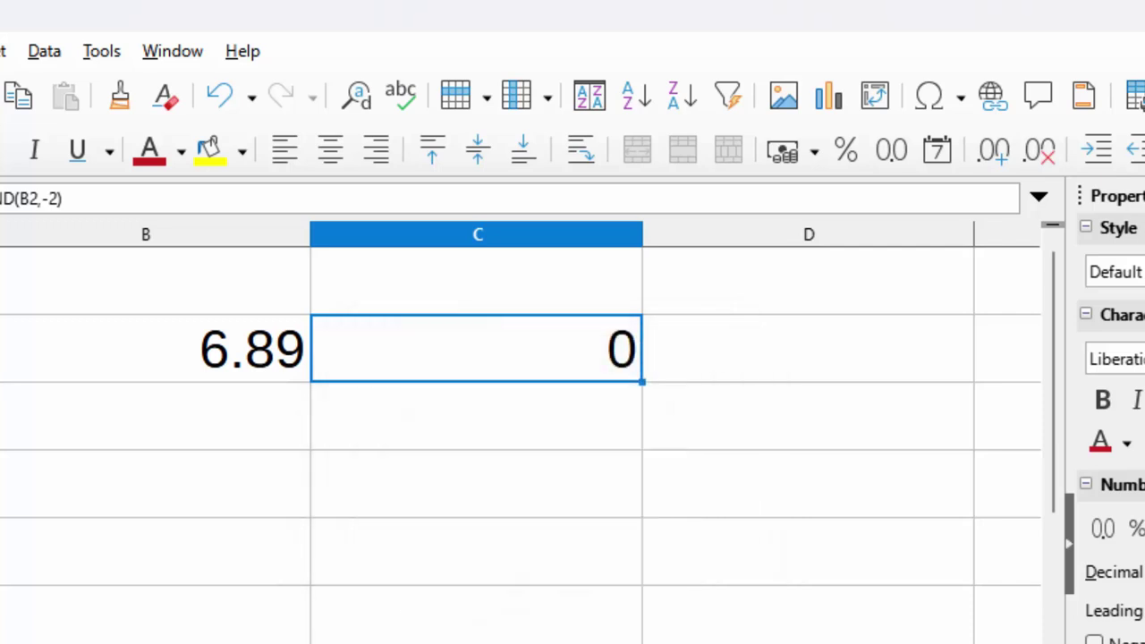
pyautogui.hotkey('ctrl', 'z')
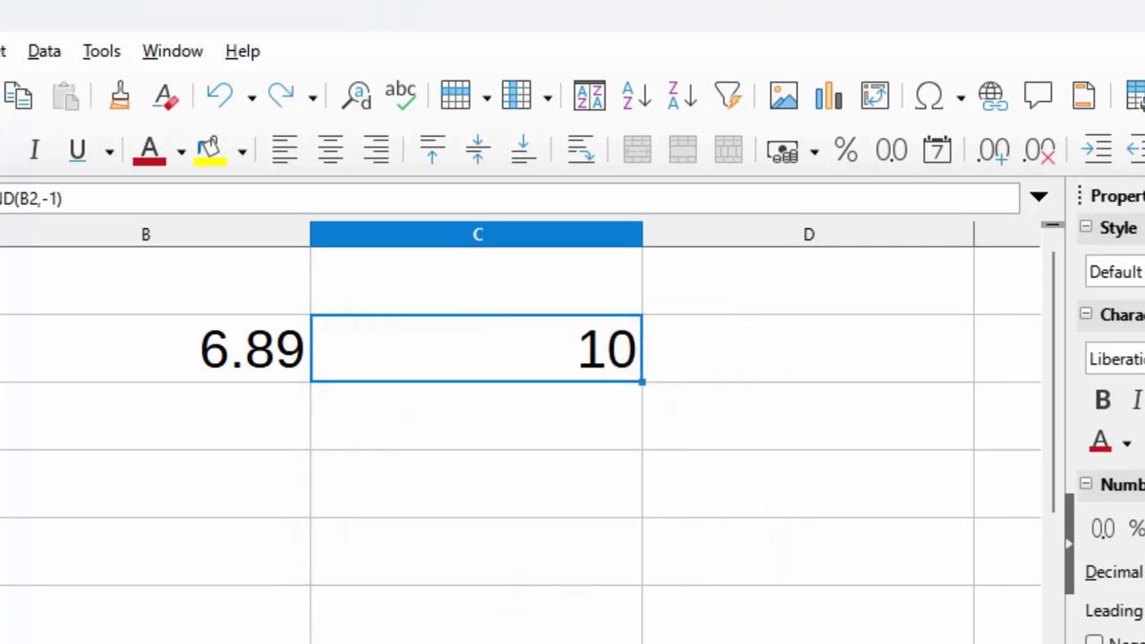
pyautogui.press('F2')
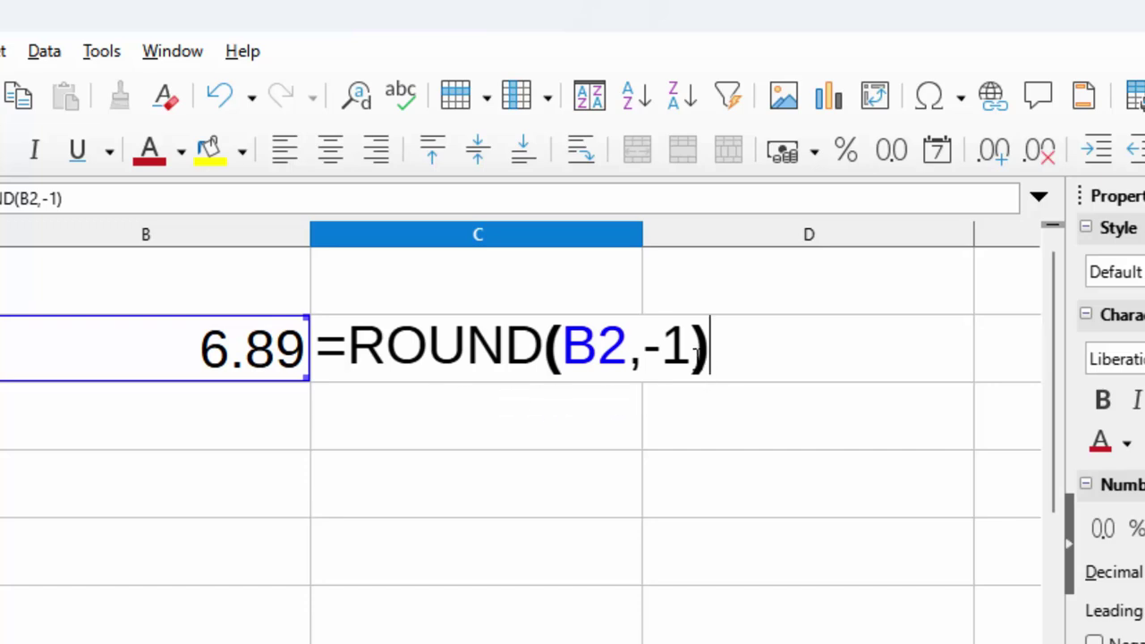
pyautogui.press('Return')
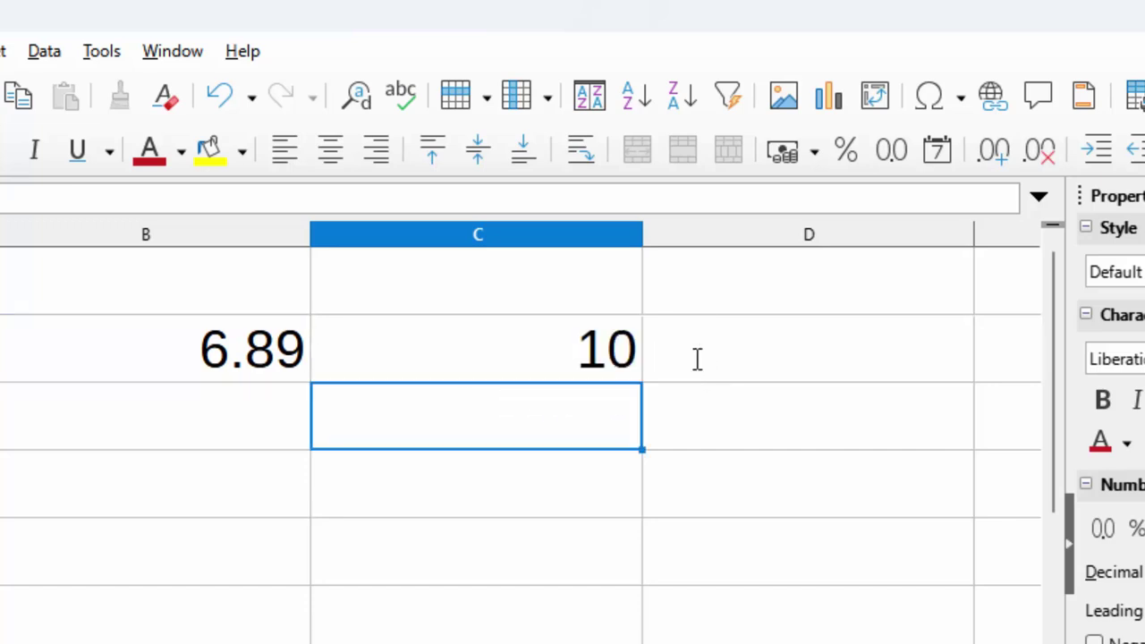
# Enter 5.59 in B3 and type =ROUND(B3,-1) into C3
pyautogui.click(183, 420)
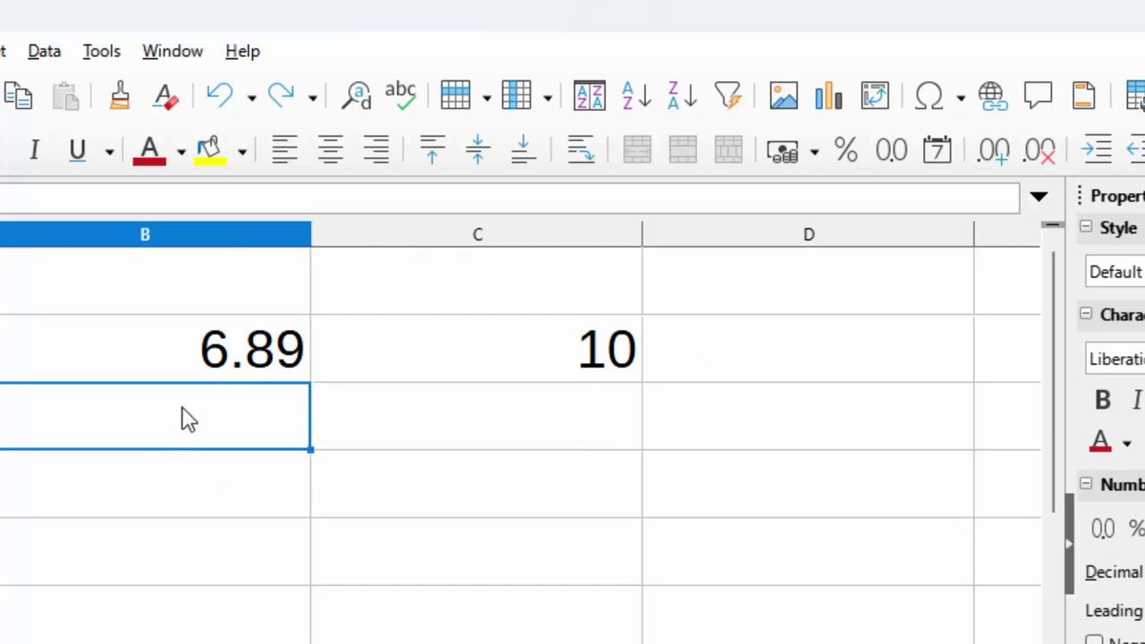
pyautogui.write('5.')
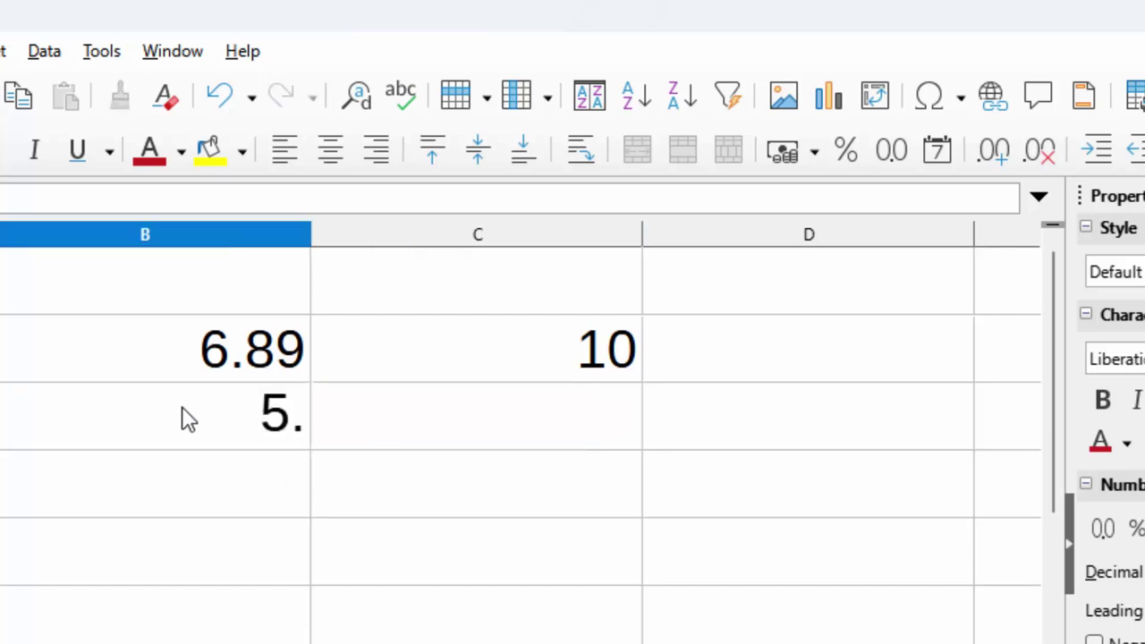
pyautogui.write('59')
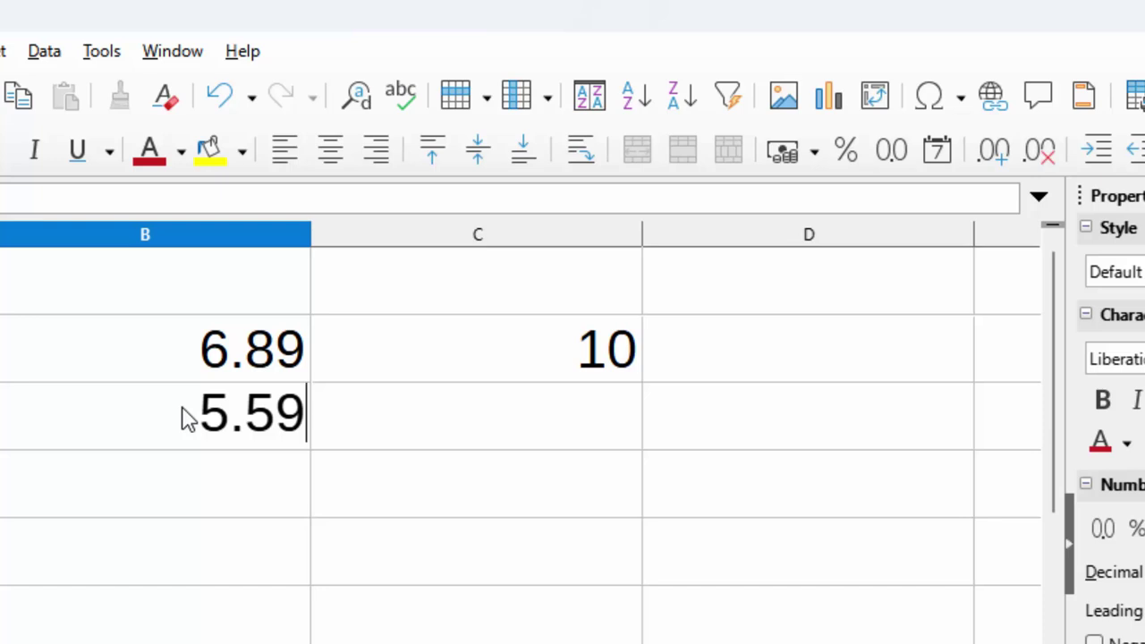
pyautogui.press('Tab')
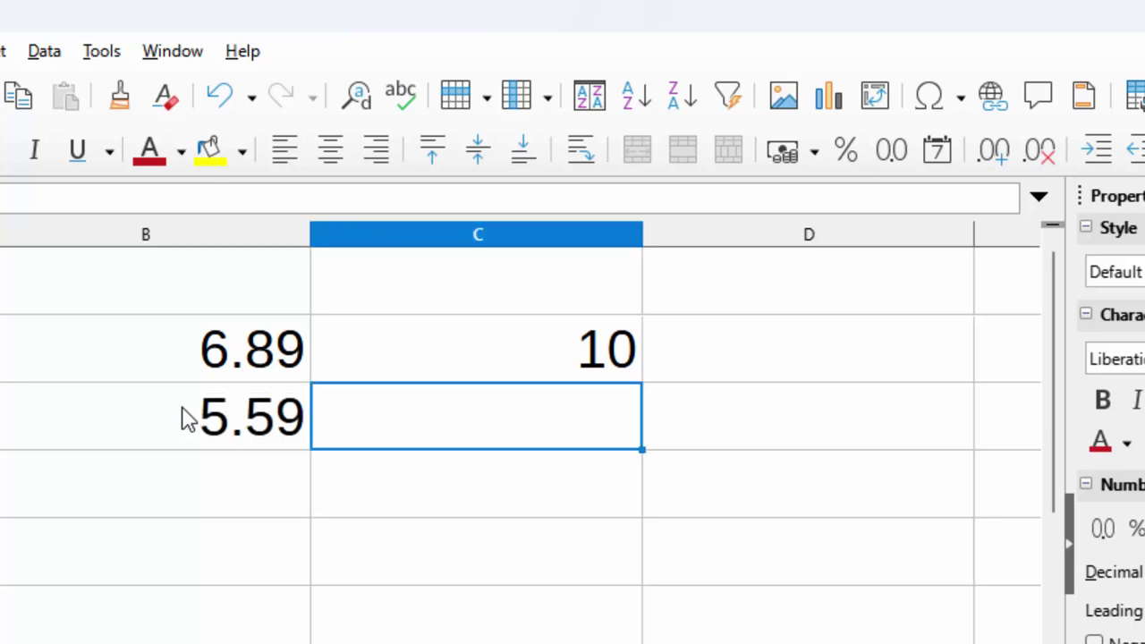
pyautogui.write('=r')
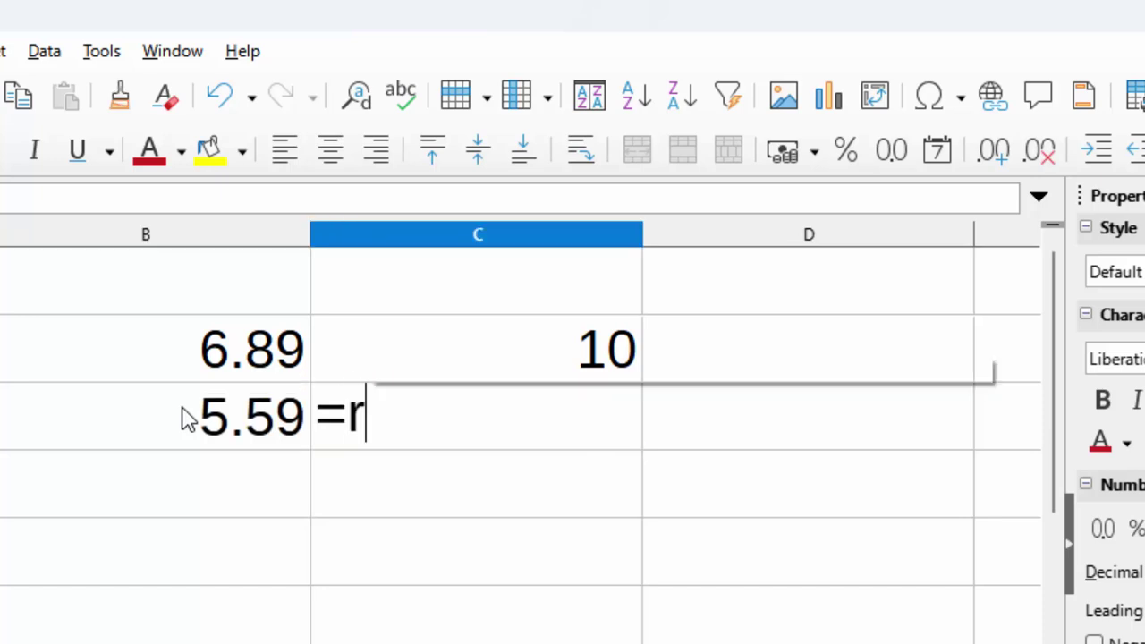
pyautogui.write('ound')
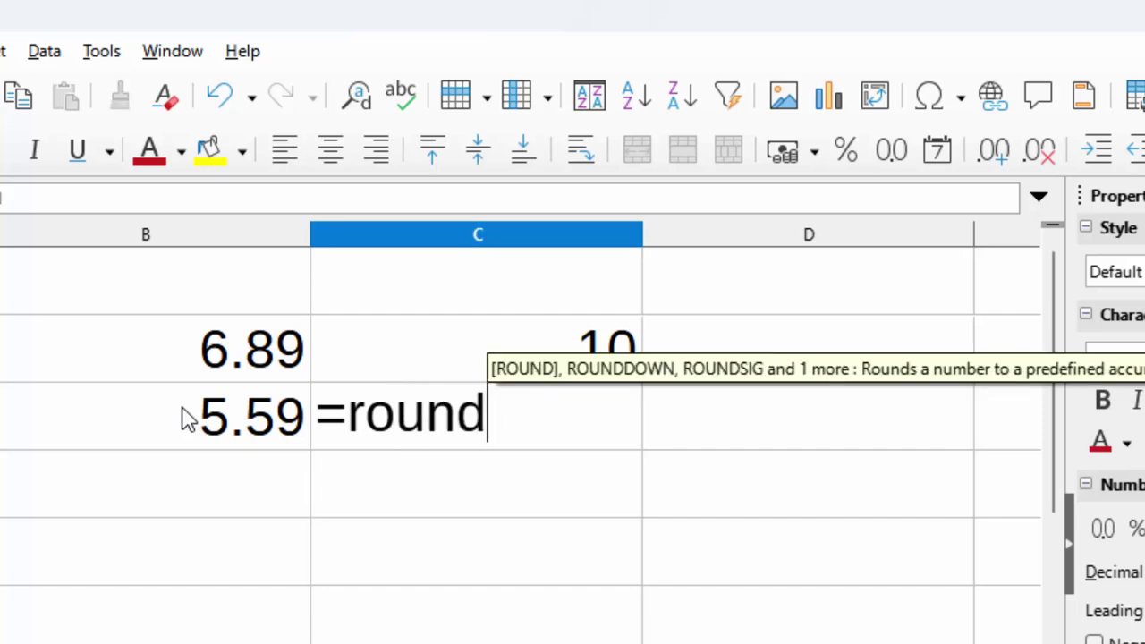
pyautogui.write('(')
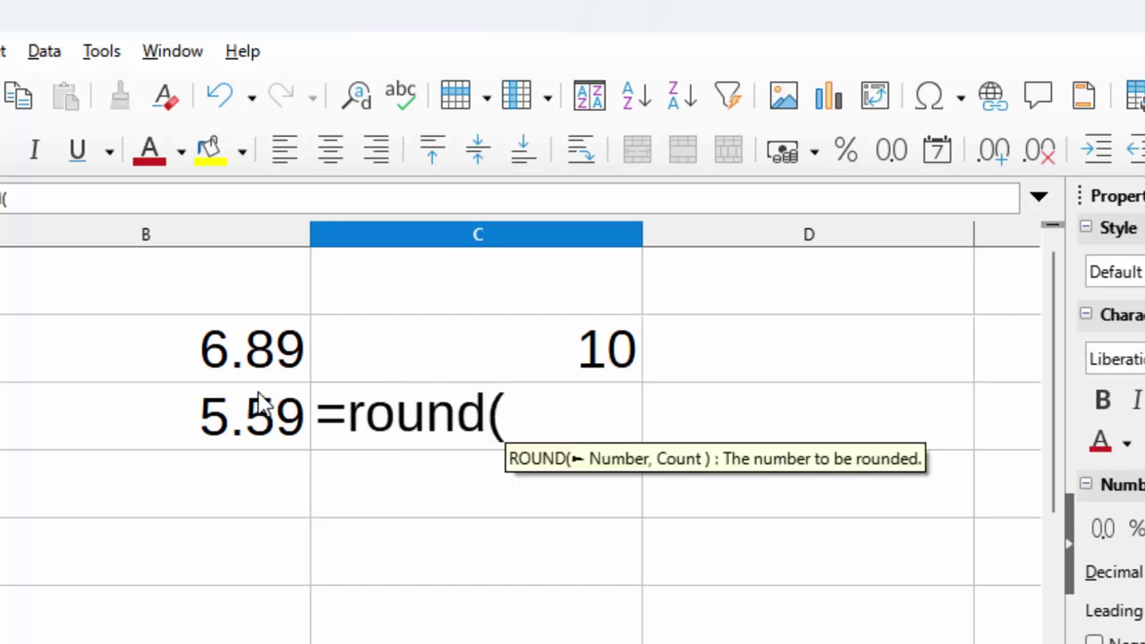
pyautogui.click(260, 404)
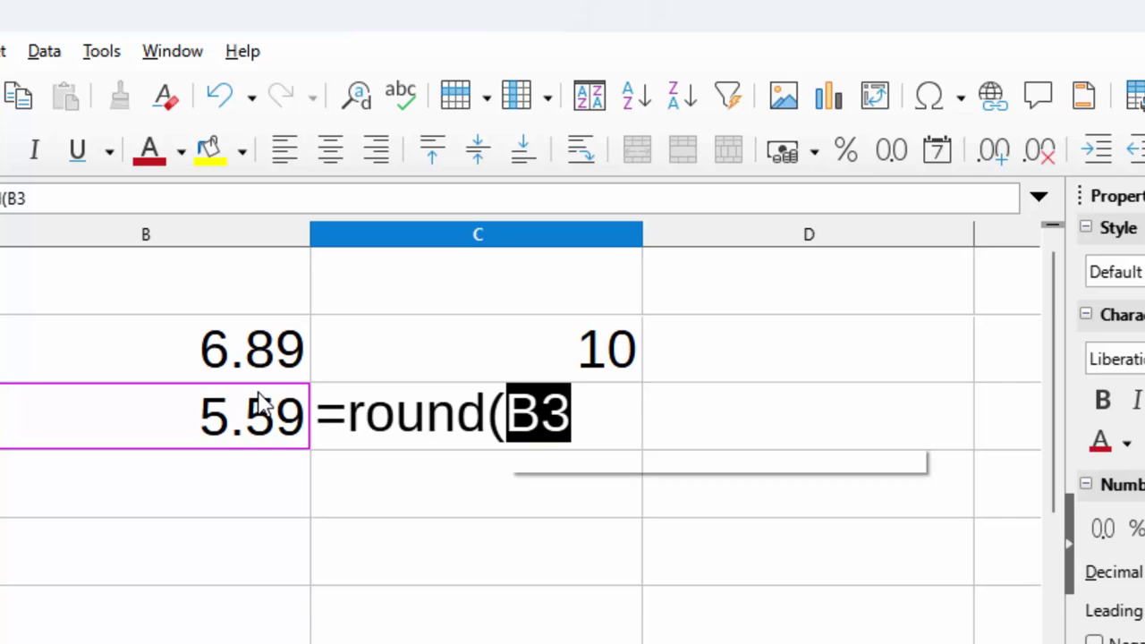
pyautogui.write(',')
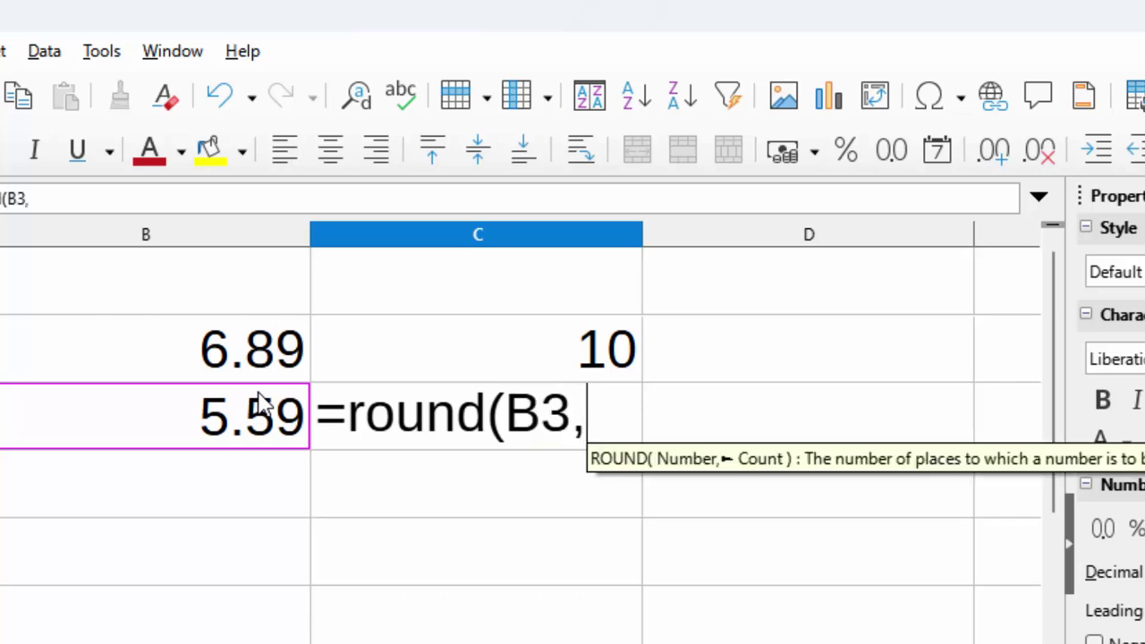
pyautogui.write('-1)')
# Commit C3's formula, showing 10, and enter 4.99 in B4
pyautogui.press('Return')
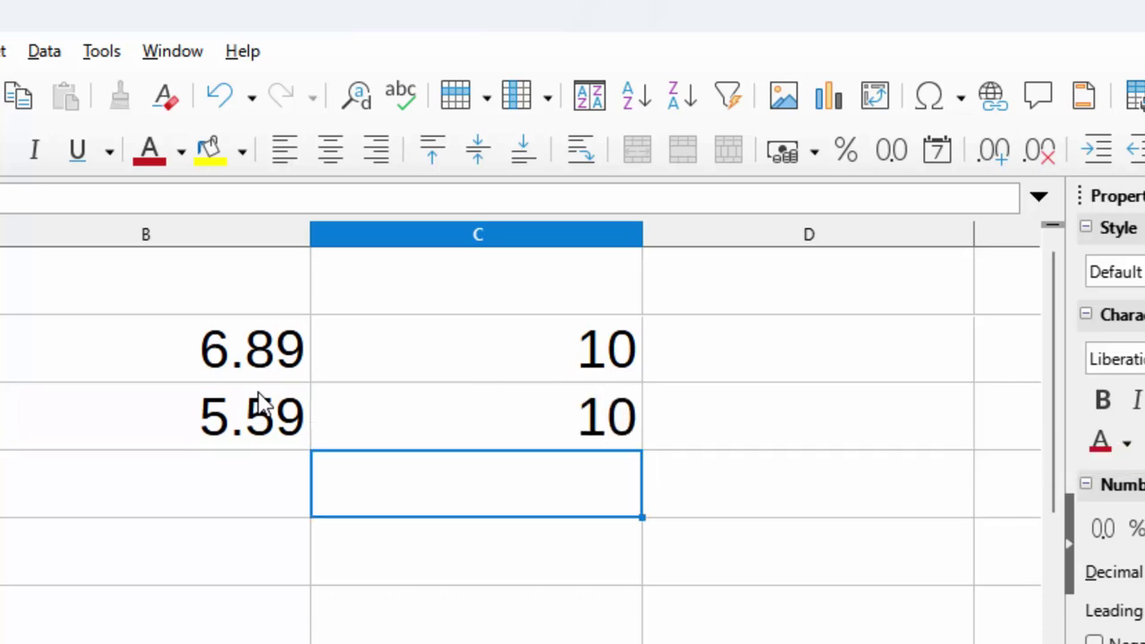
pyautogui.click(153, 489)
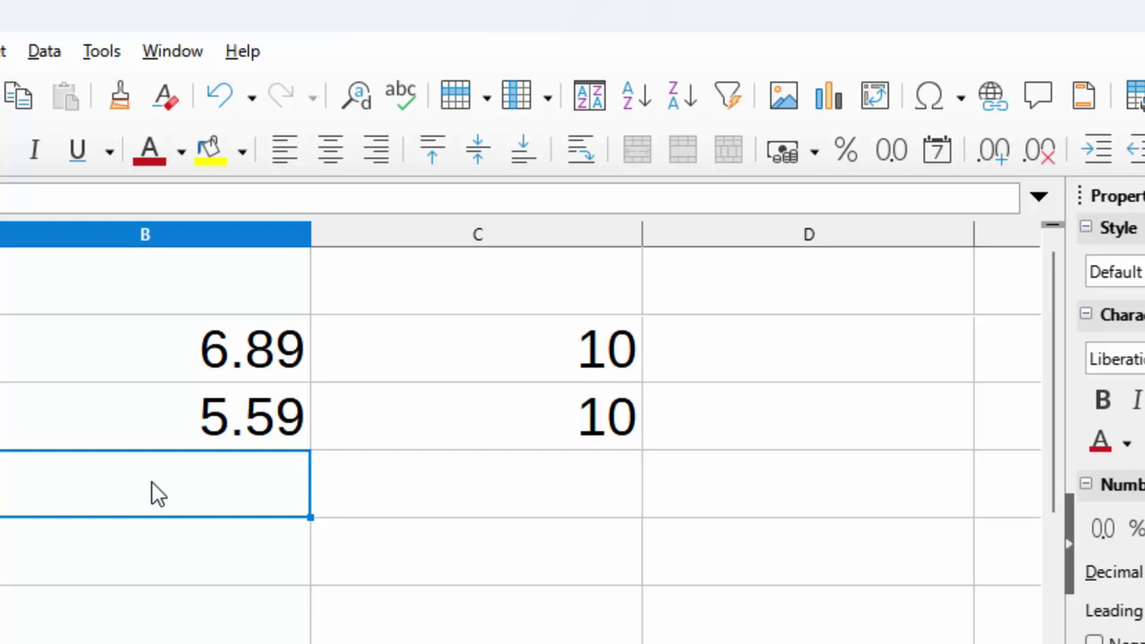
pyautogui.write('4')
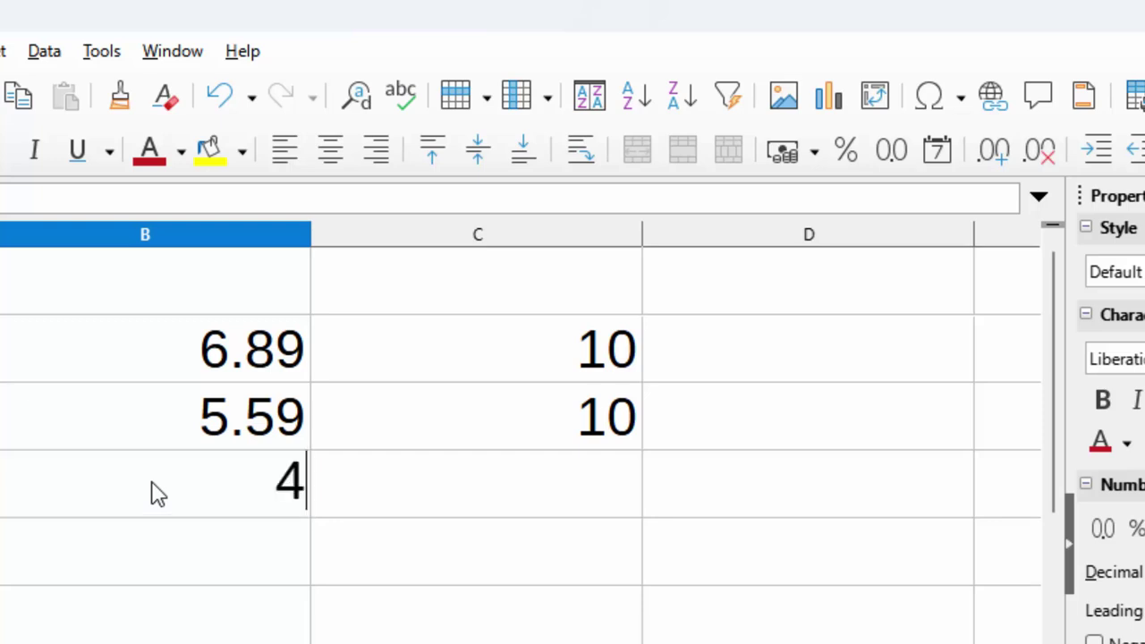
pyautogui.write('.')
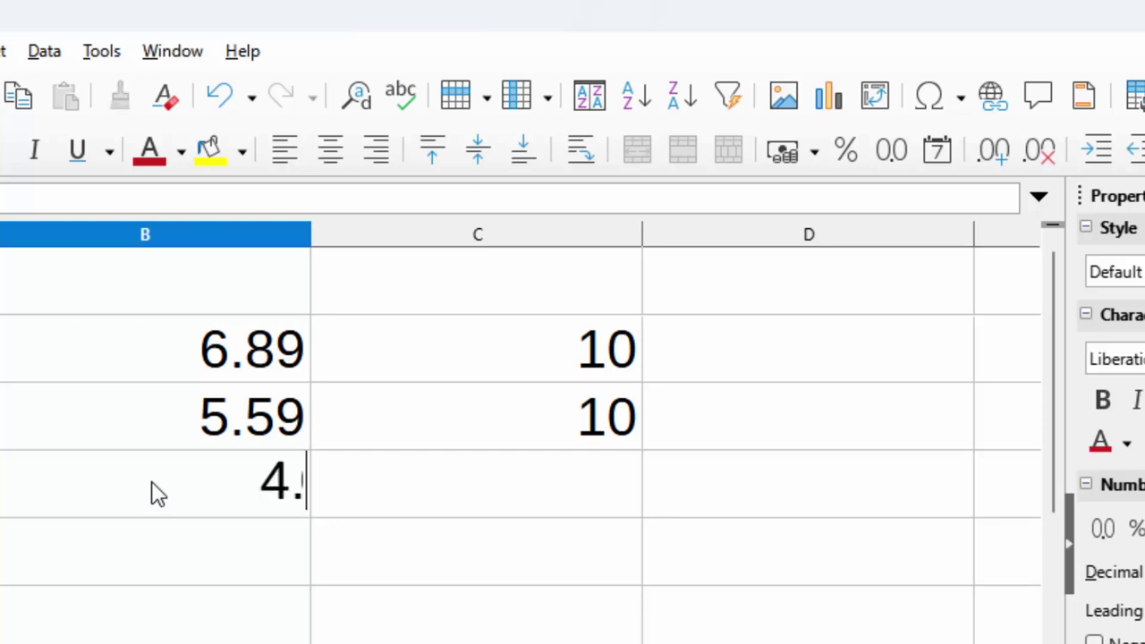
pyautogui.write('99')
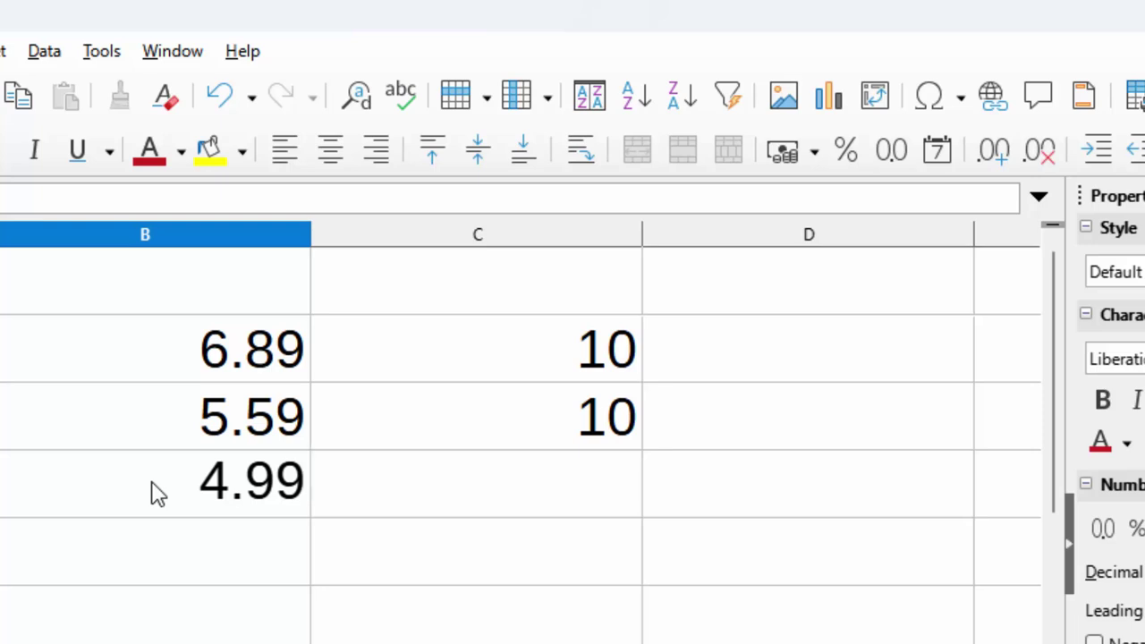
pyautogui.press('Tab')
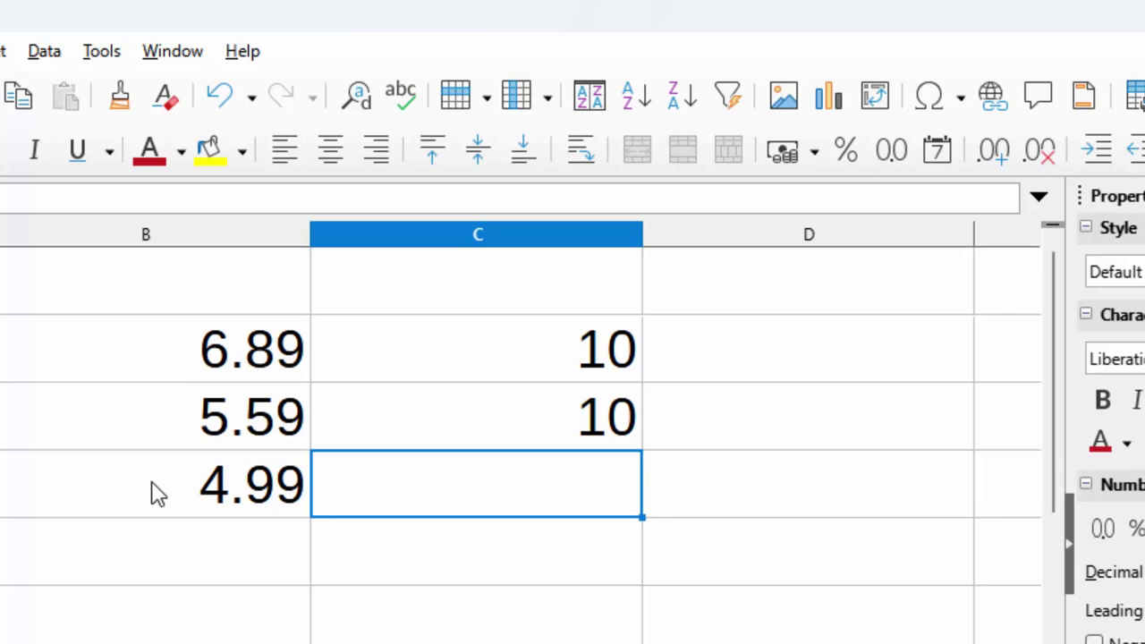
# Enter =ROUND(B4,-1) in C4, which returns 0
pyautogui.write('=rou')
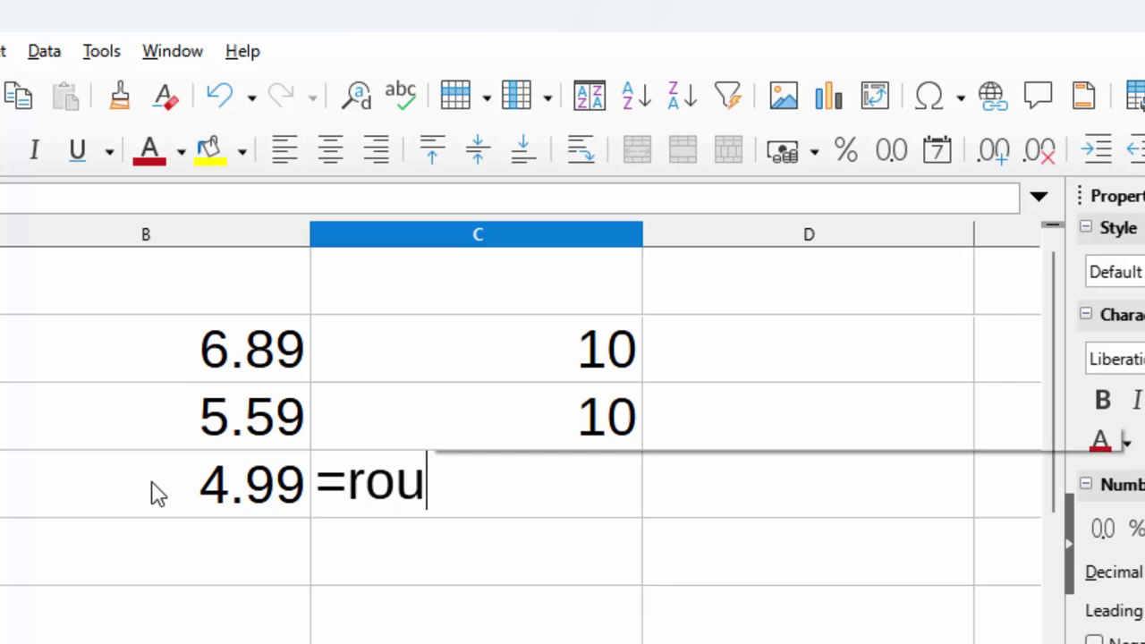
pyautogui.write('nd(')
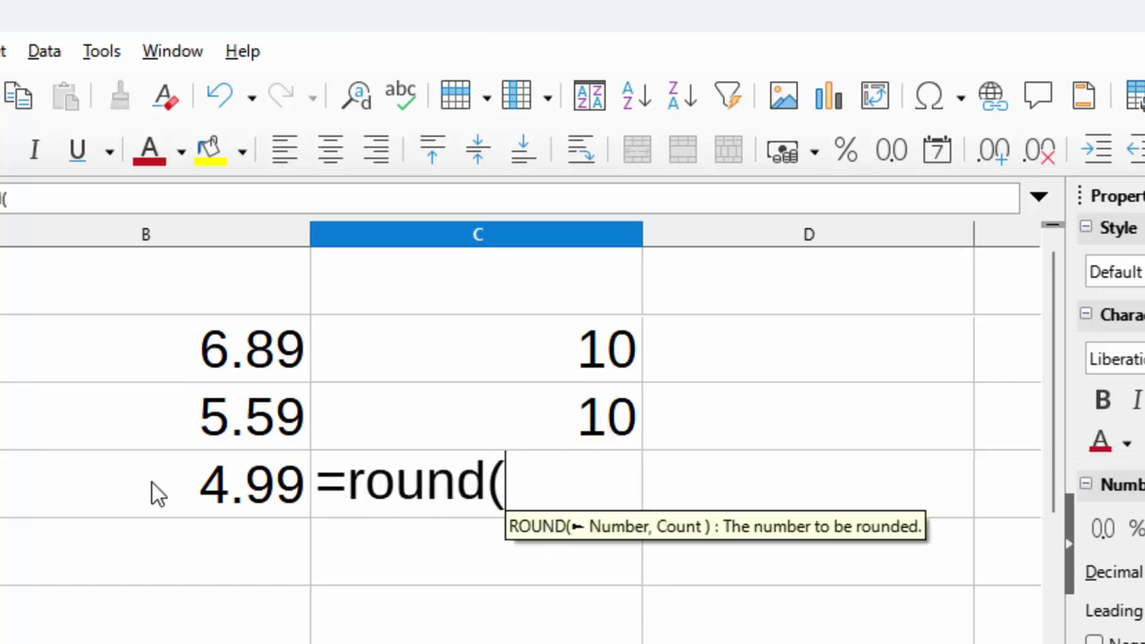
pyautogui.click(161, 494)
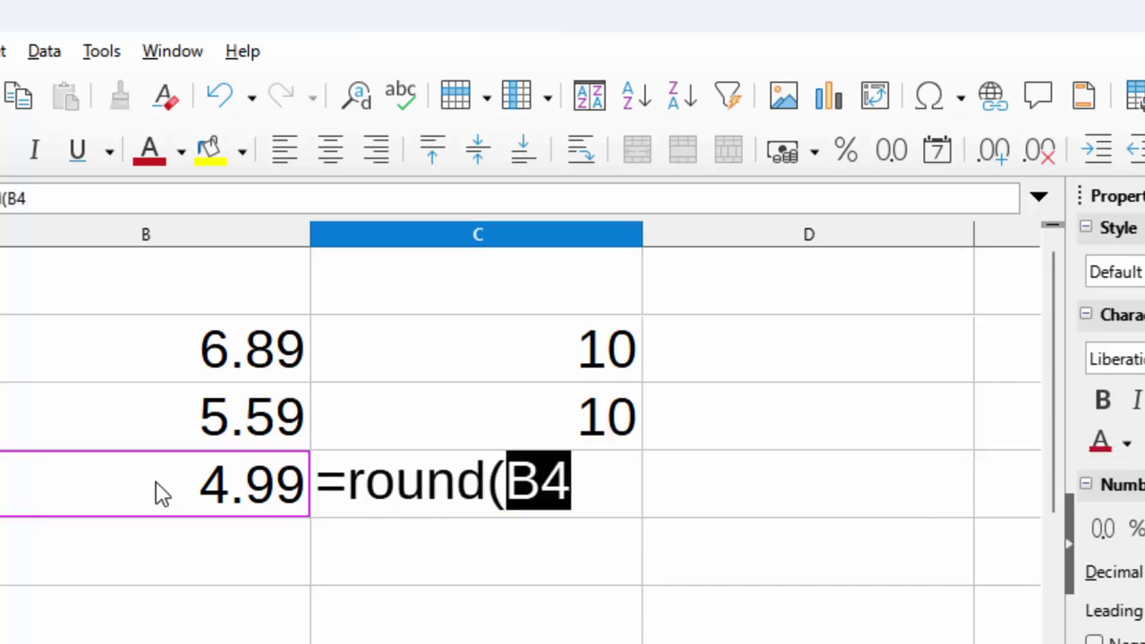
pyautogui.write(',-1')
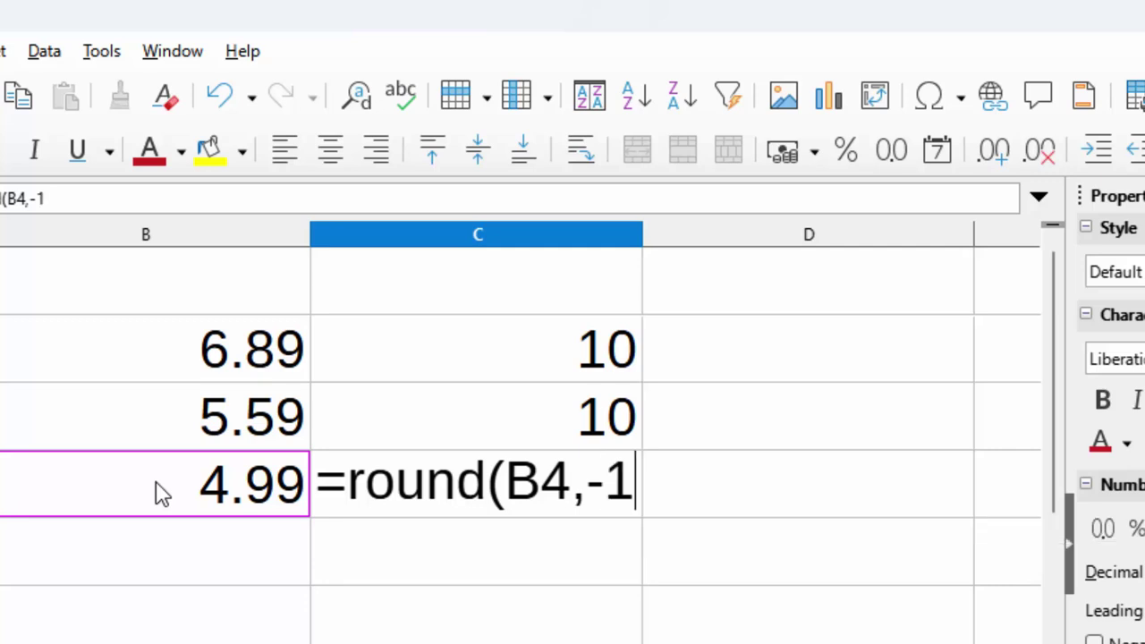
pyautogui.write(')')
pyautogui.press('Return')
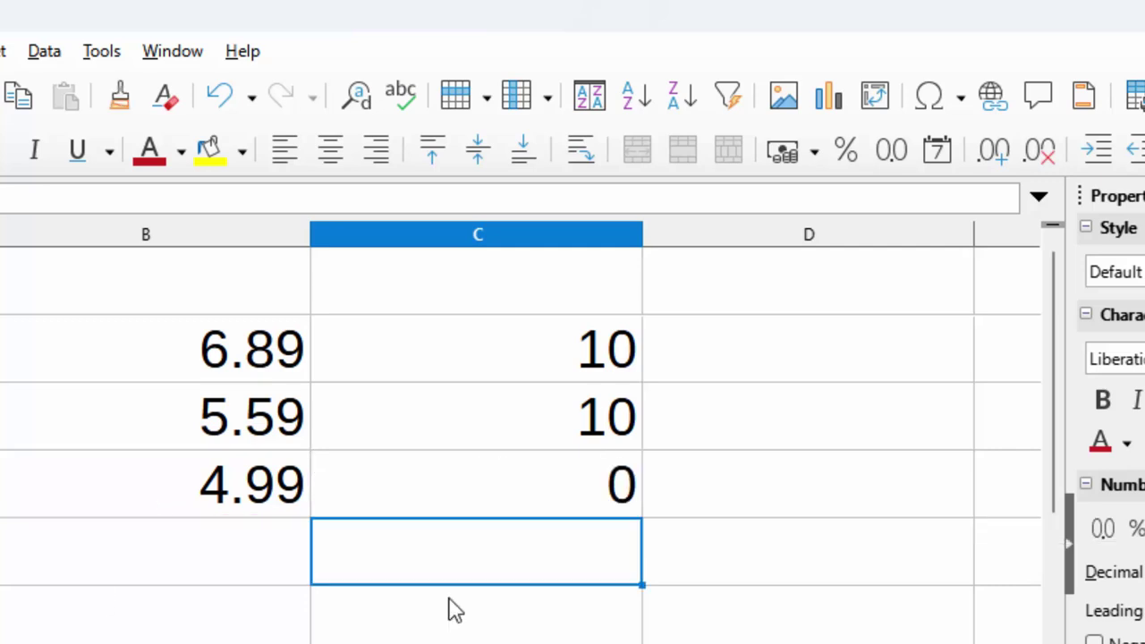
pyautogui.click(243, 562)
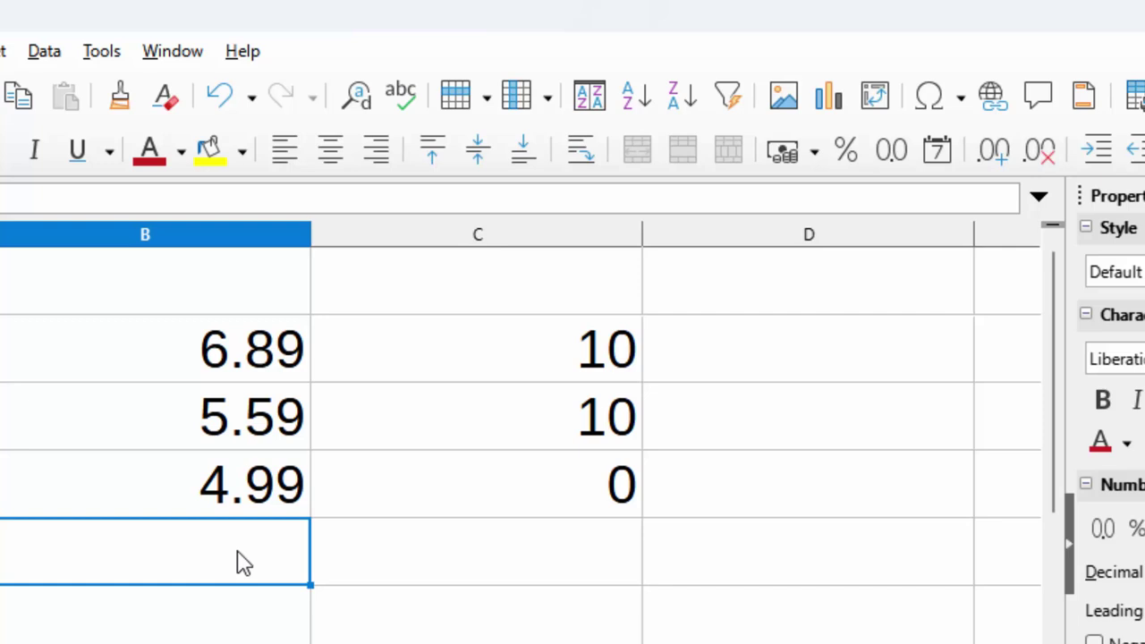
# Enter =ROUND(9.9,-2) below 4.99, giving 0, then reopen it to show the formula
pyautogui.write('=roun')
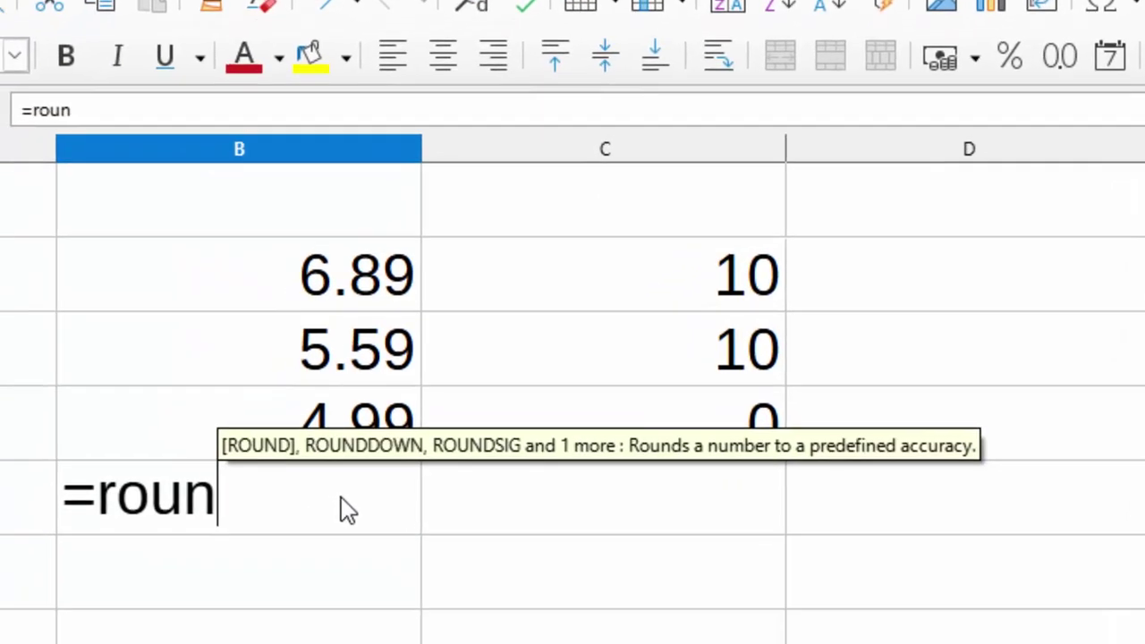
pyautogui.write('d')
pyautogui.write('(')
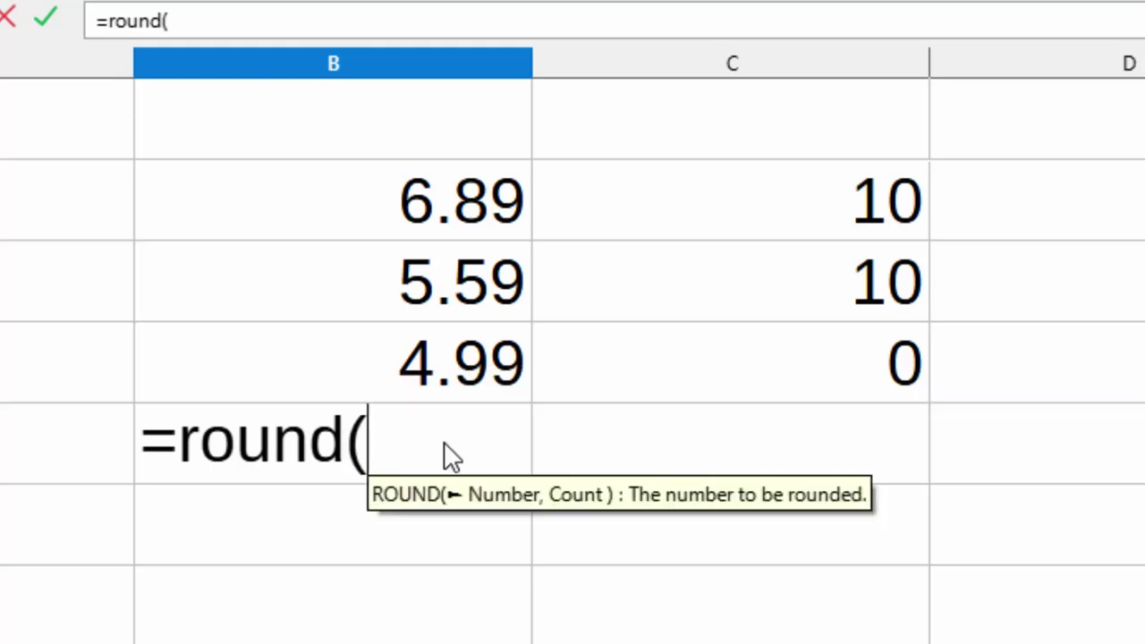
pyautogui.write('9')
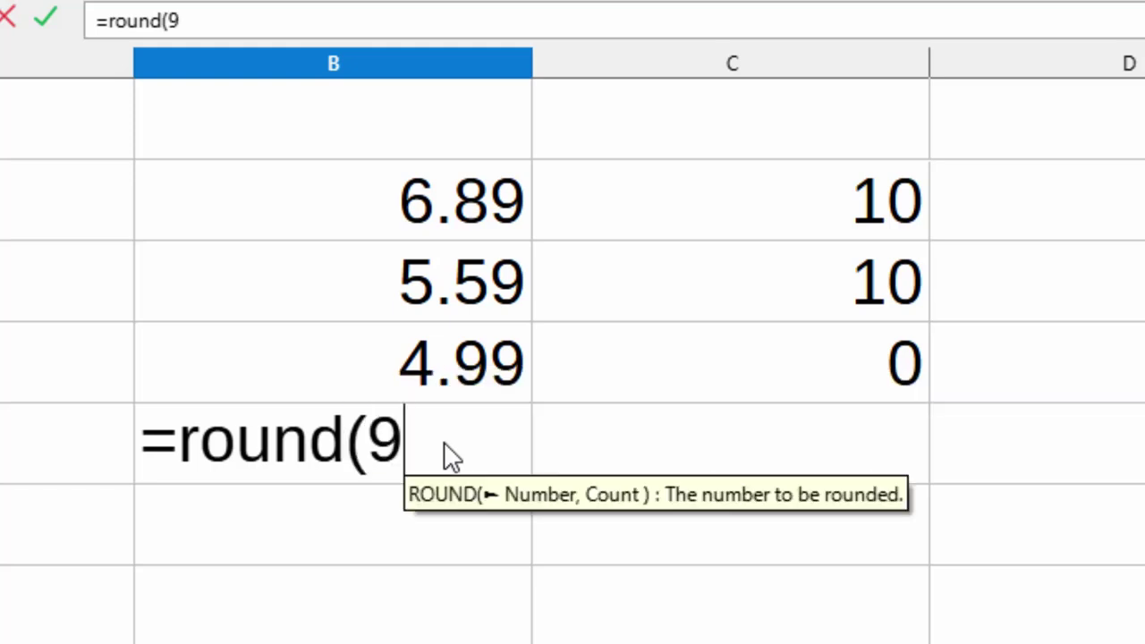
pyautogui.write('.9')
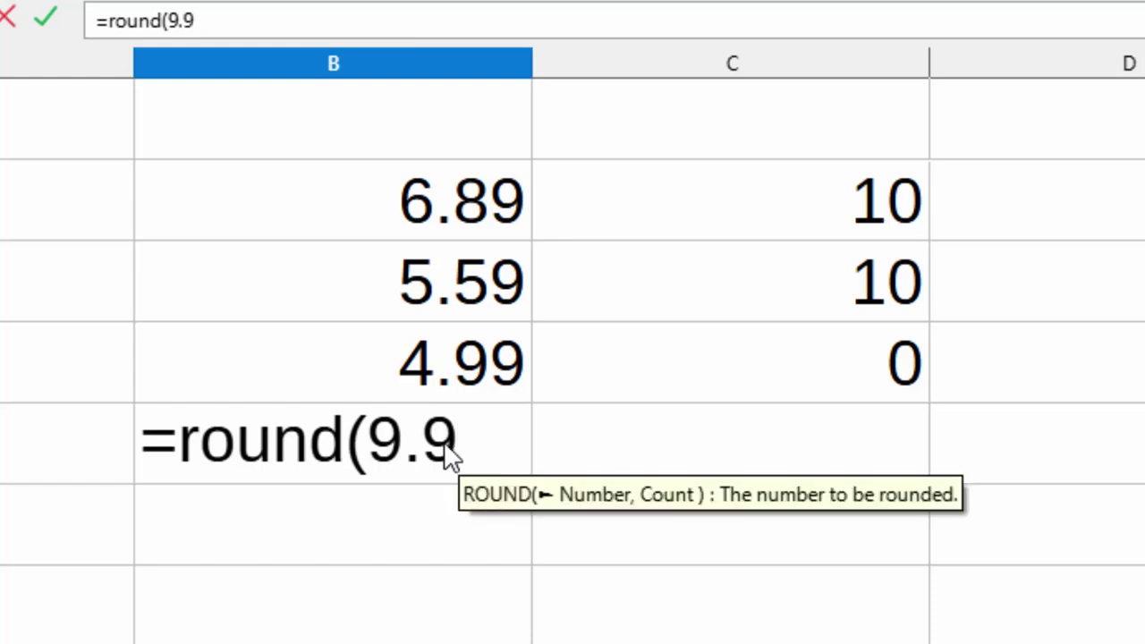
pyautogui.write(',-')
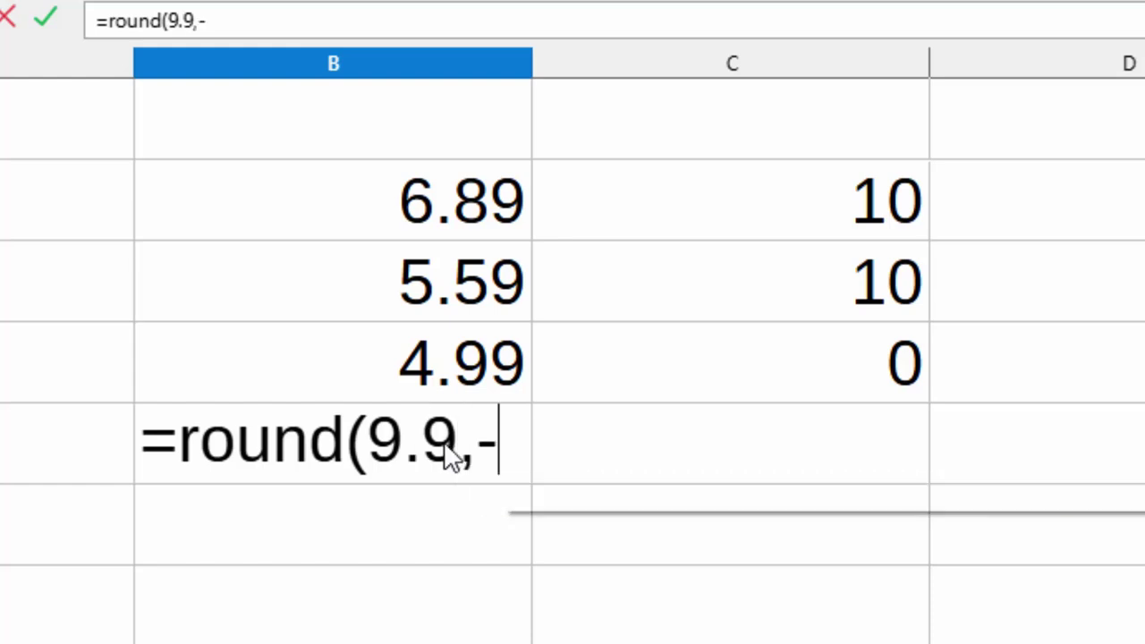
pyautogui.write('2)')
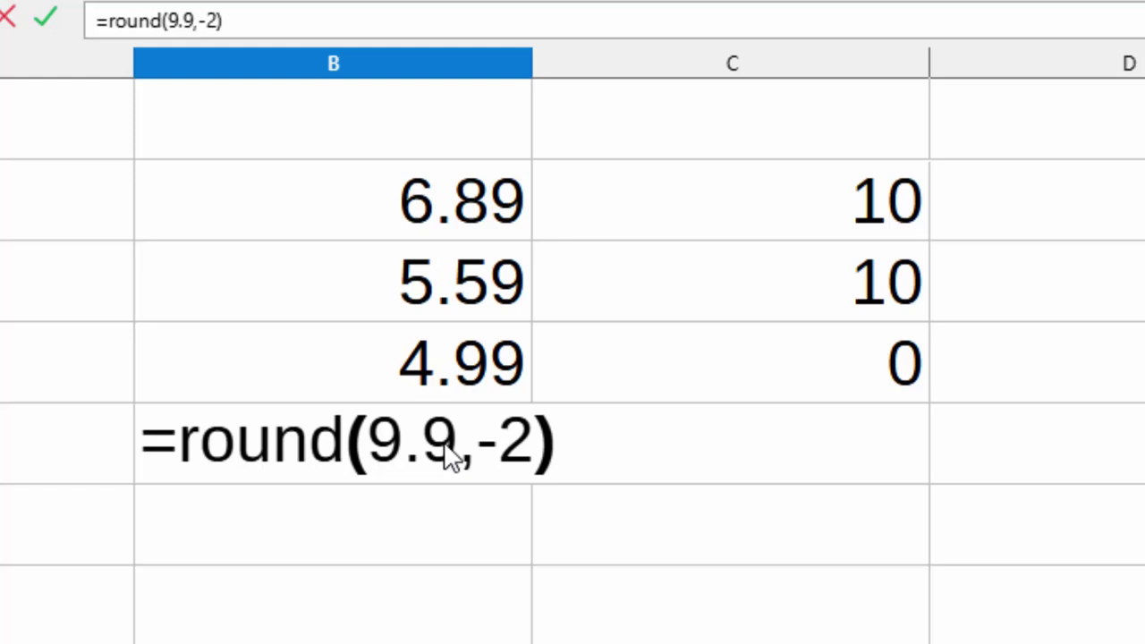
pyautogui.press('Return')
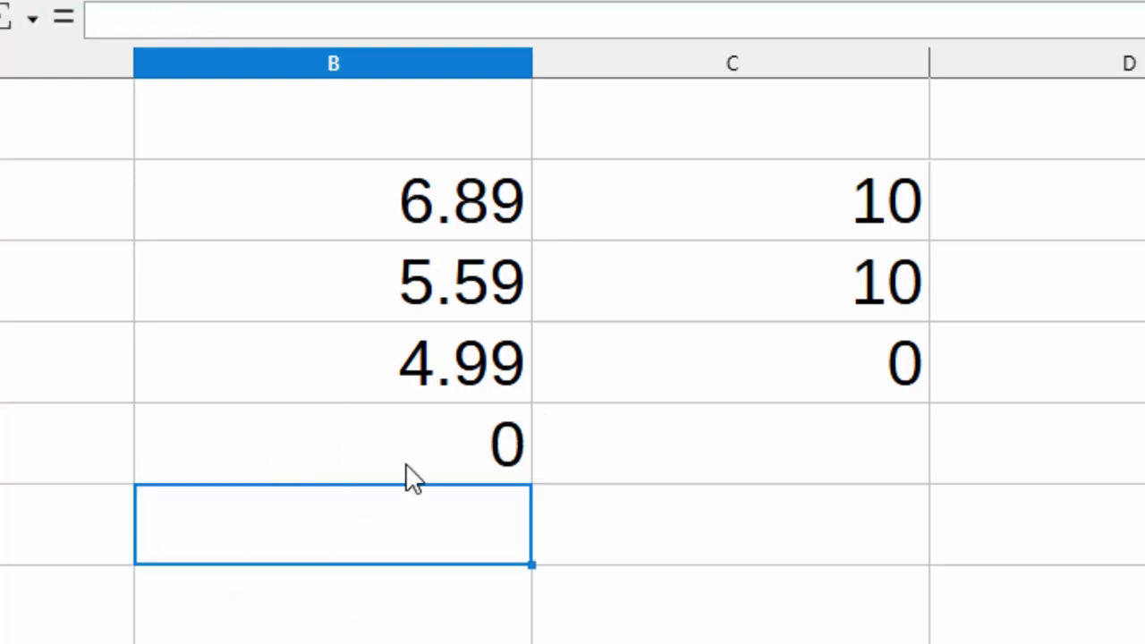
pyautogui.click(407, 467)
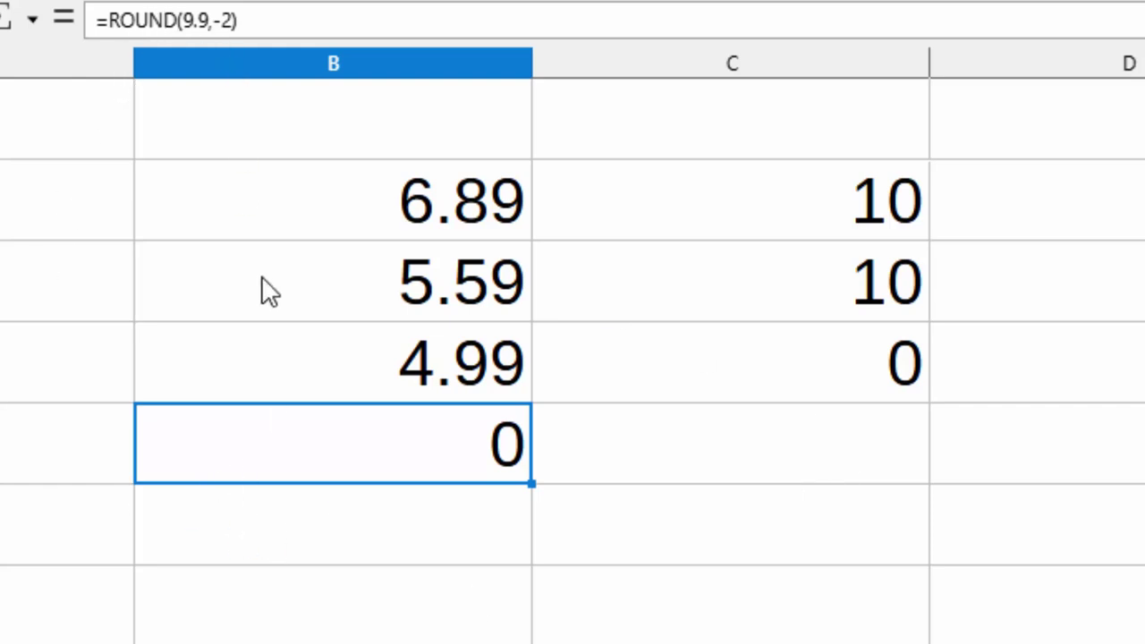
pyautogui.press('F2')
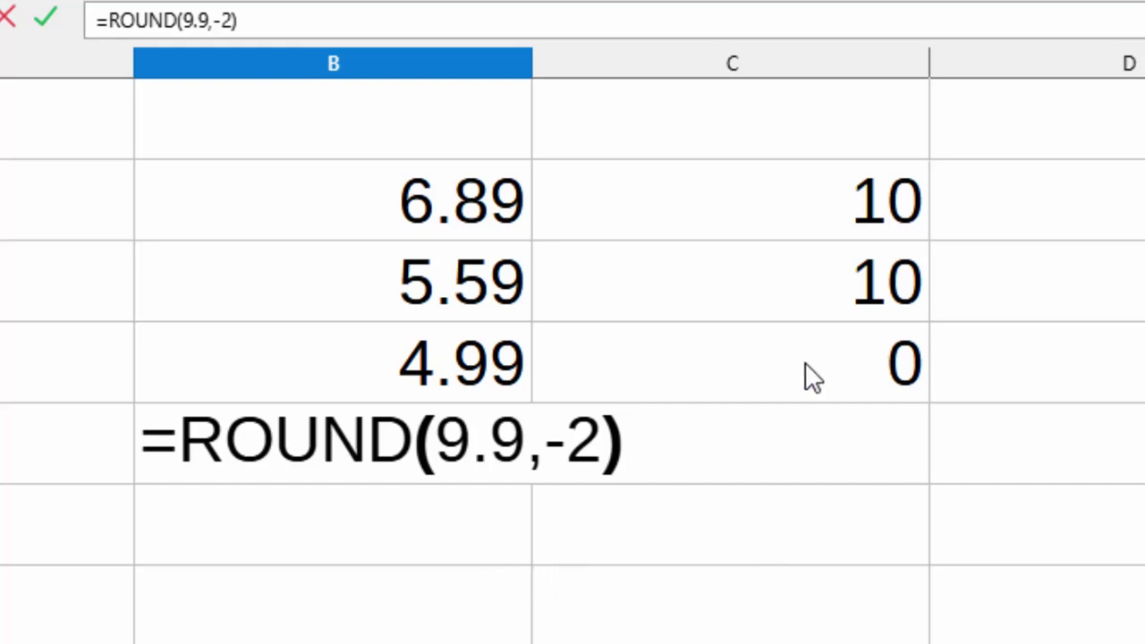
pyautogui.moveTo(529, 441); pyautogui.dragTo(450, 437)
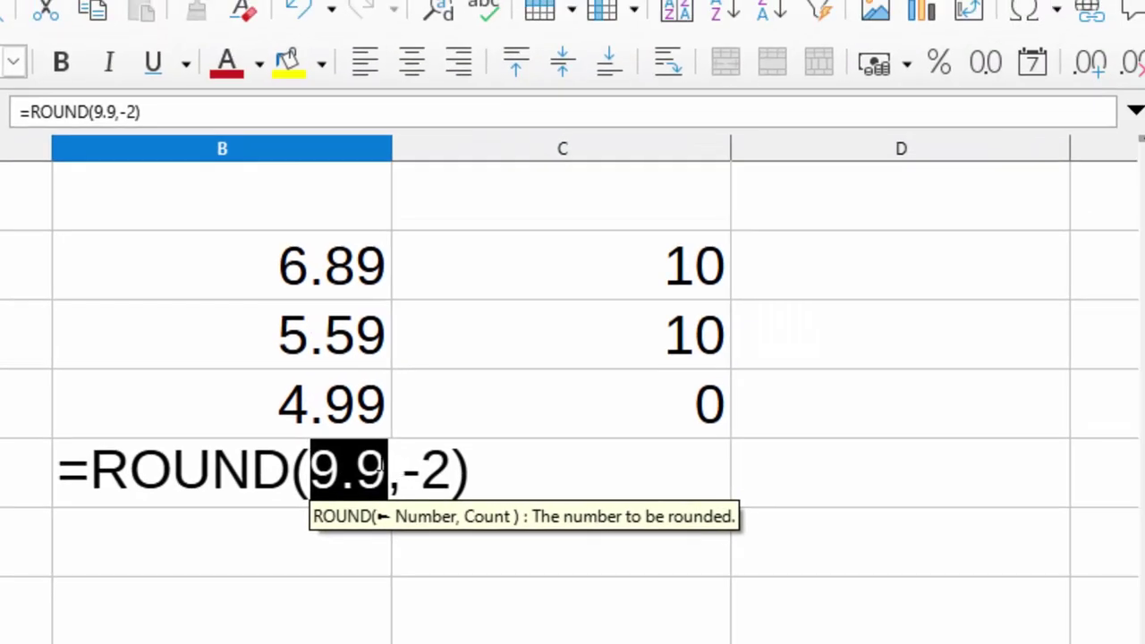
pyautogui.click(383, 463)
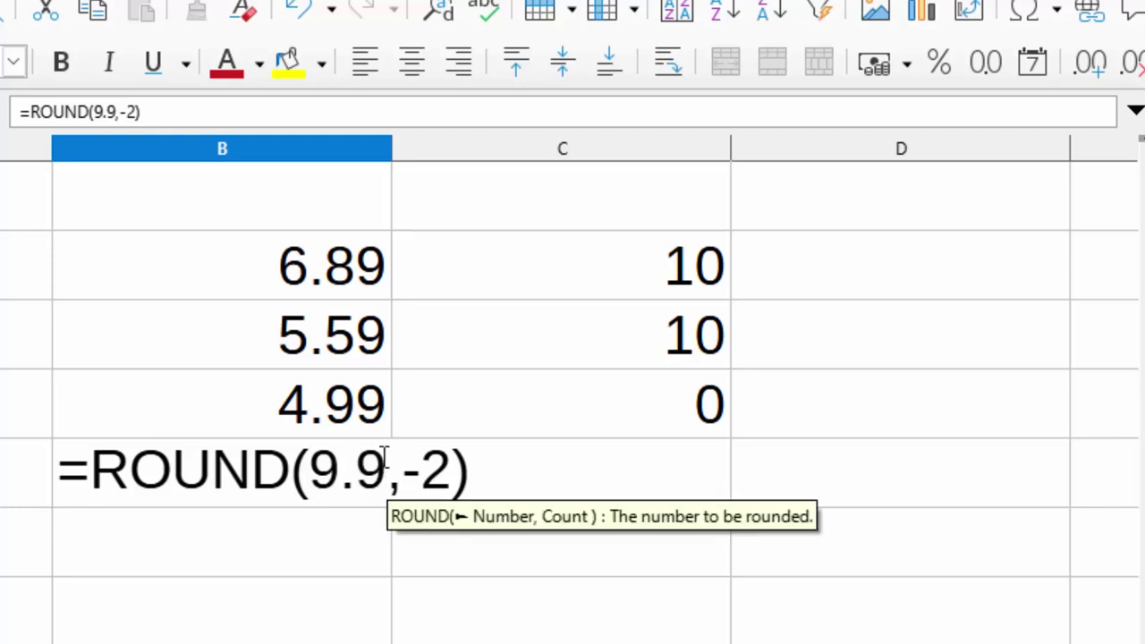
pyautogui.moveTo(383, 463); pyautogui.dragTo(313, 464)
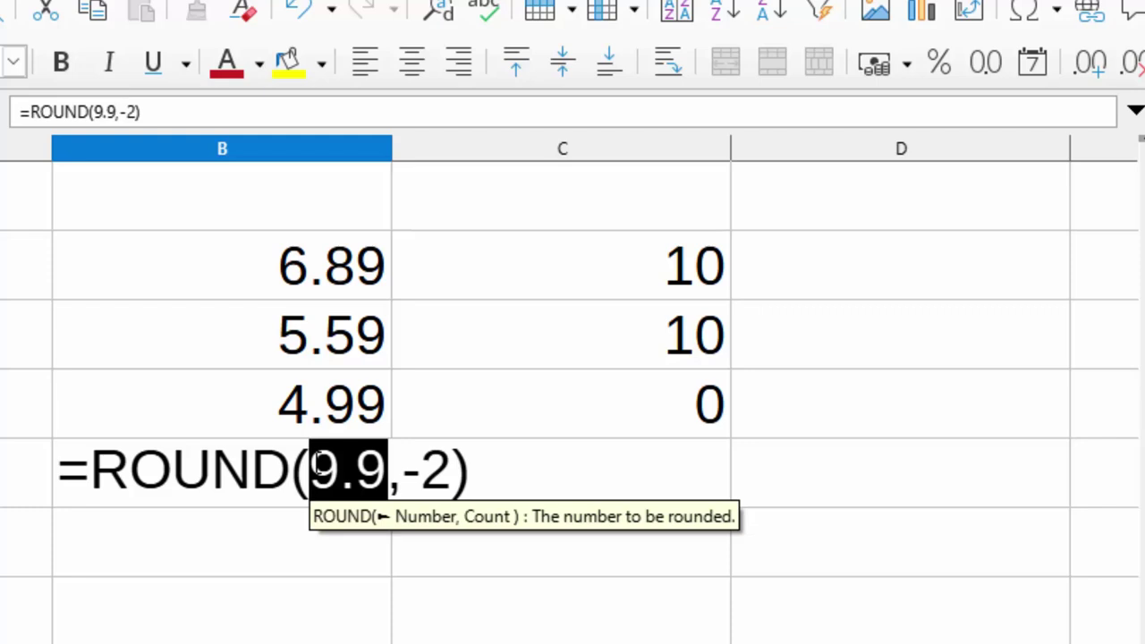
pyautogui.click(442, 472)
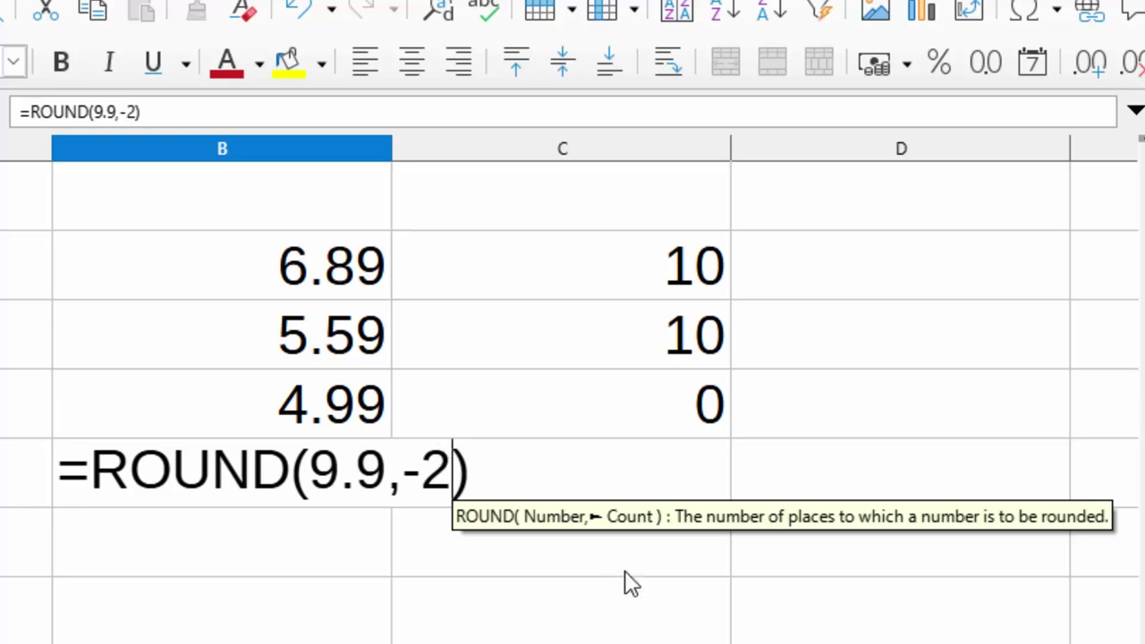
pyautogui.press('Return')
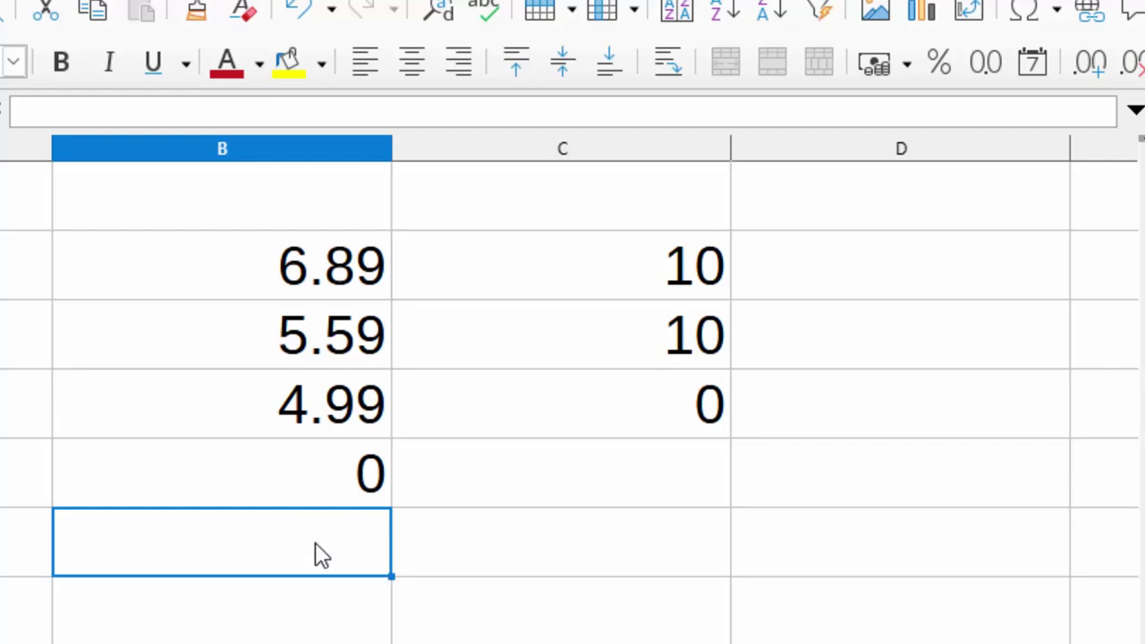
# Enter =ROUND(3.35,-3) in B6, which returns 0
pyautogui.write('=round')
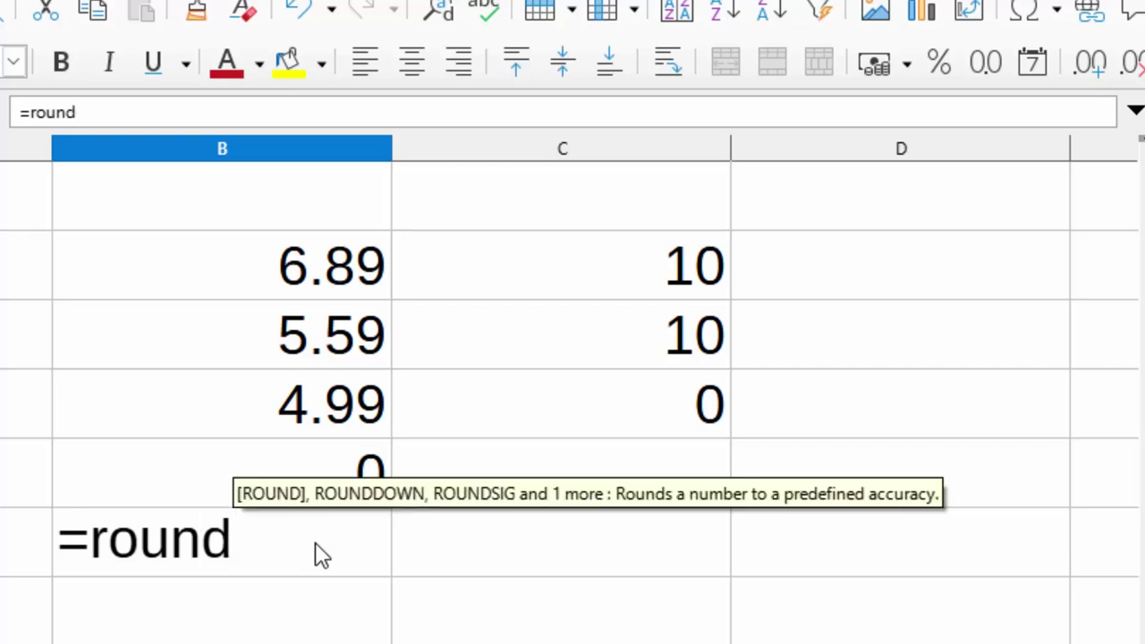
pyautogui.write('(3.3')
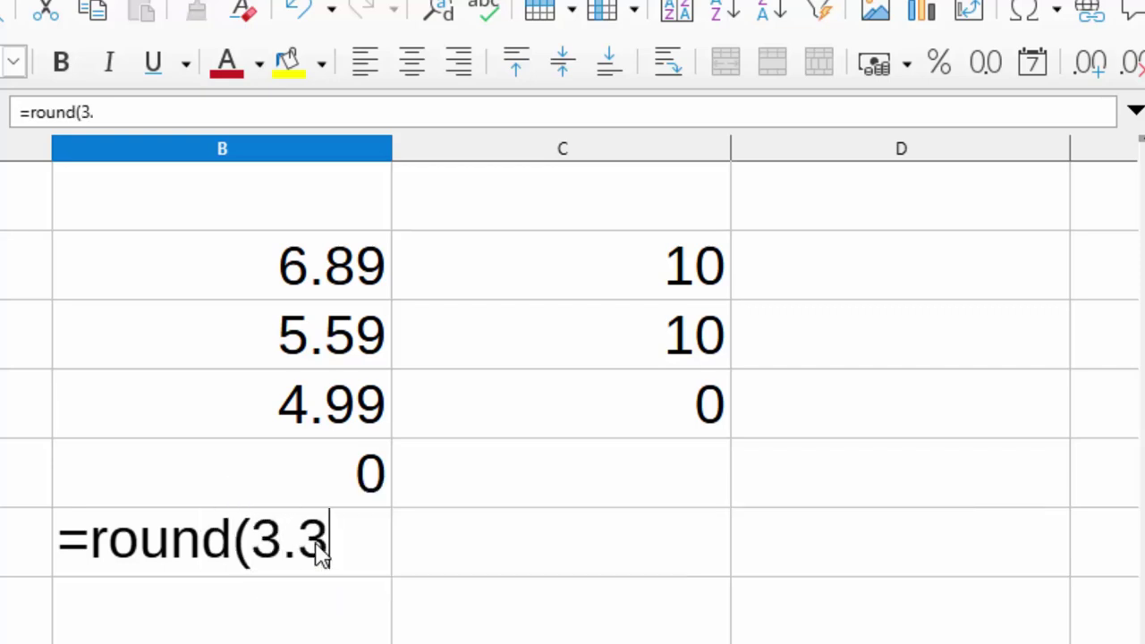
pyautogui.write('5,')
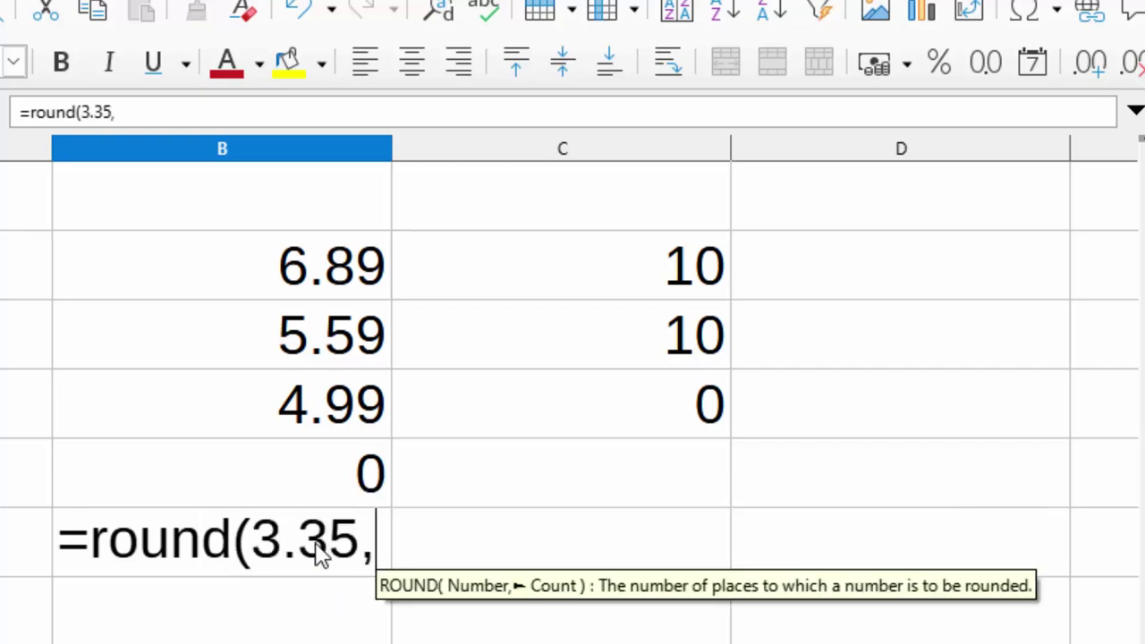
pyautogui.write('-3')
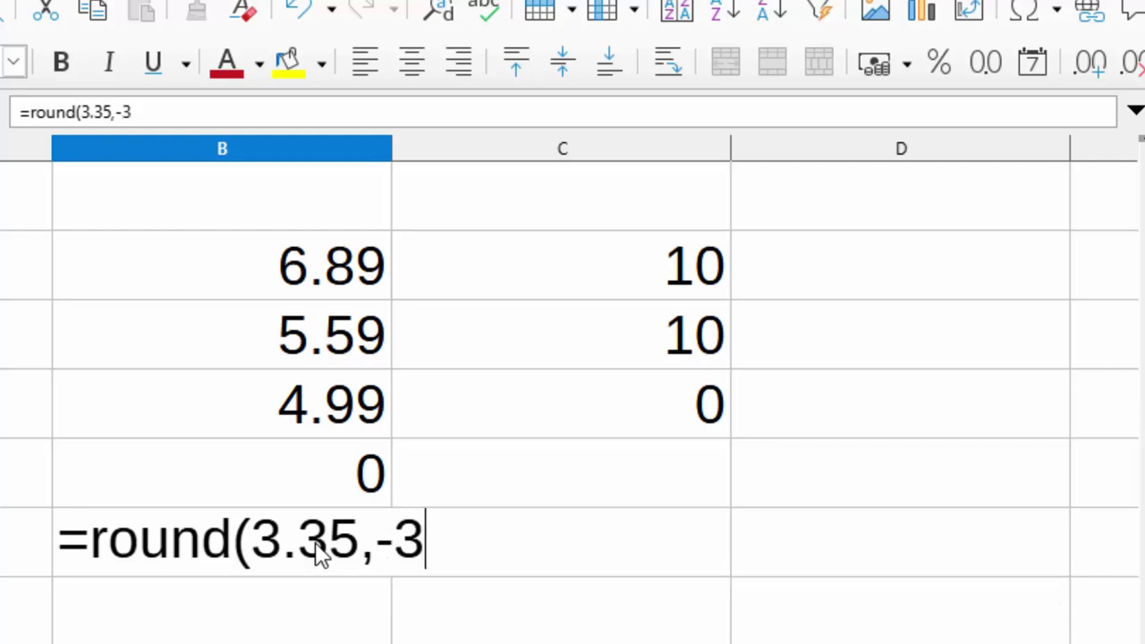
pyautogui.write(')')
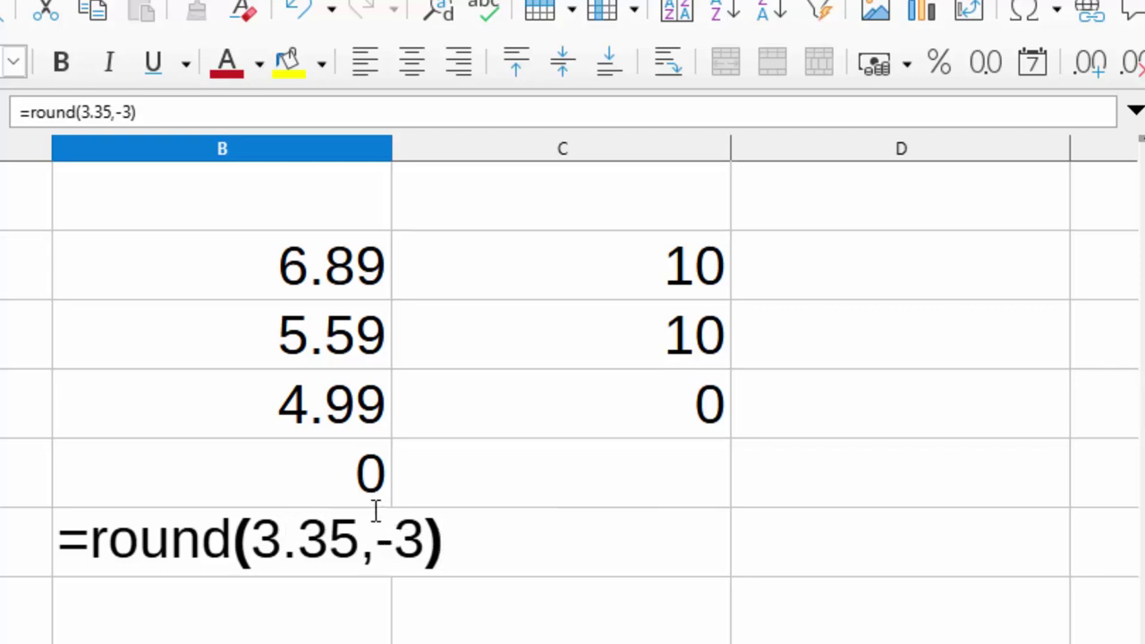
pyautogui.press('Return')
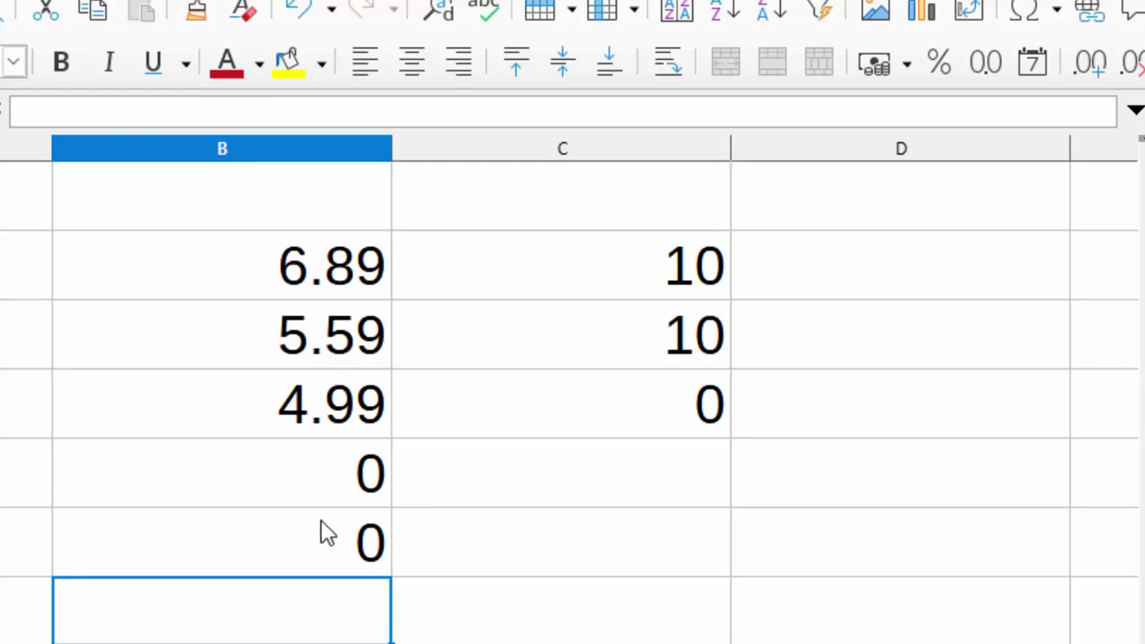
# Change the B6 formula's number from 3.35 to 5.35
pyautogui.click(320, 556)
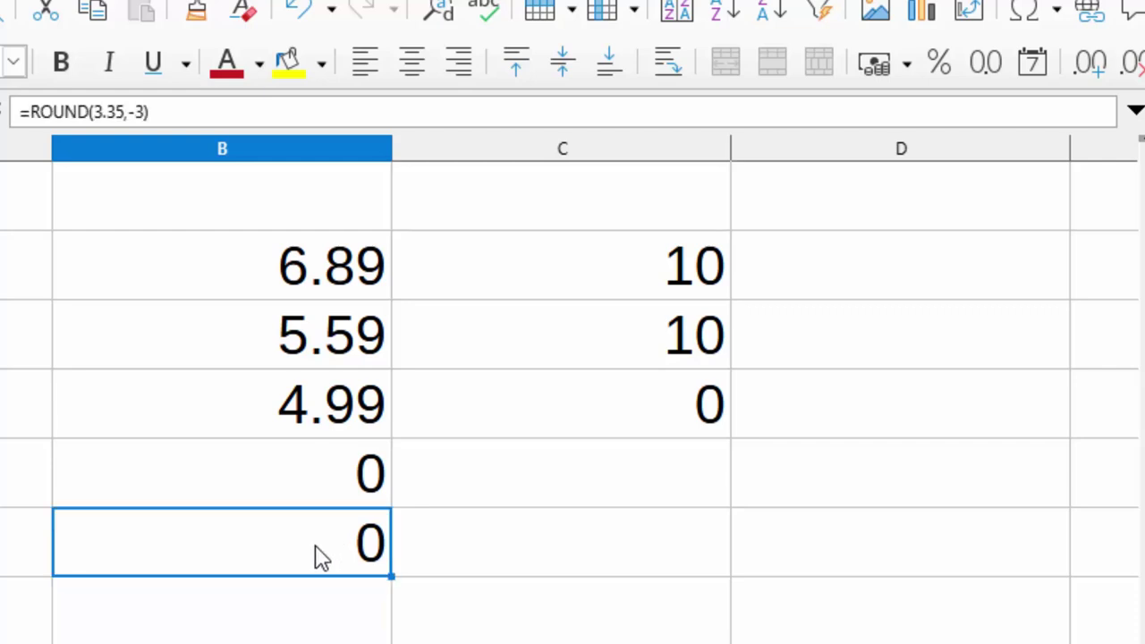
pyautogui.press('F2')
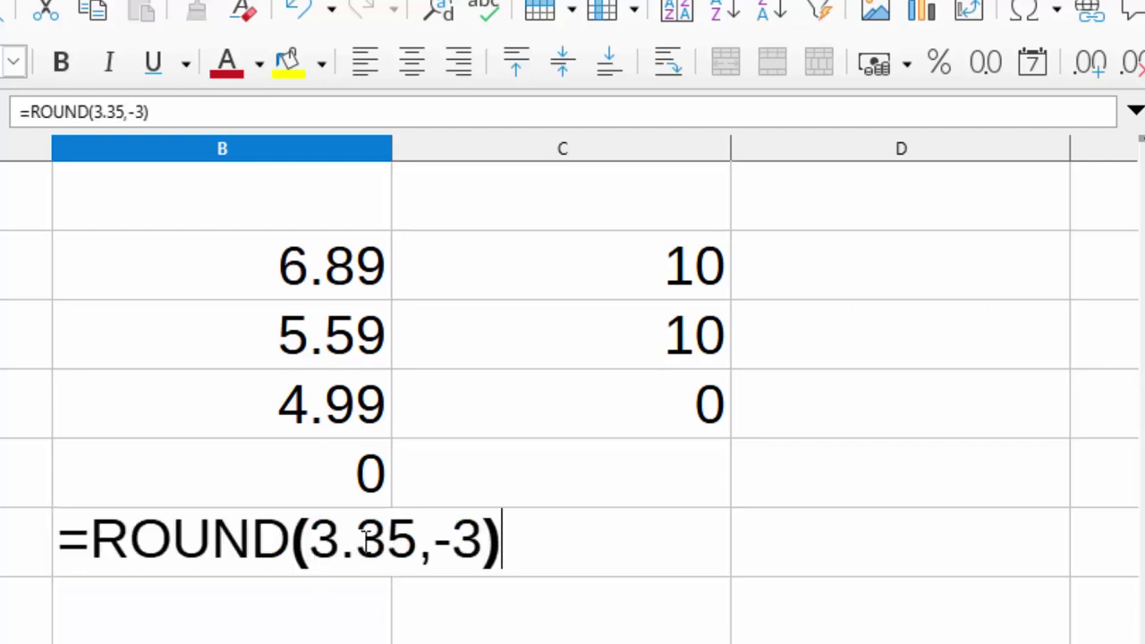
pyautogui.click(343, 540)
pyautogui.press('BackSpace')
pyautogui.write('5')
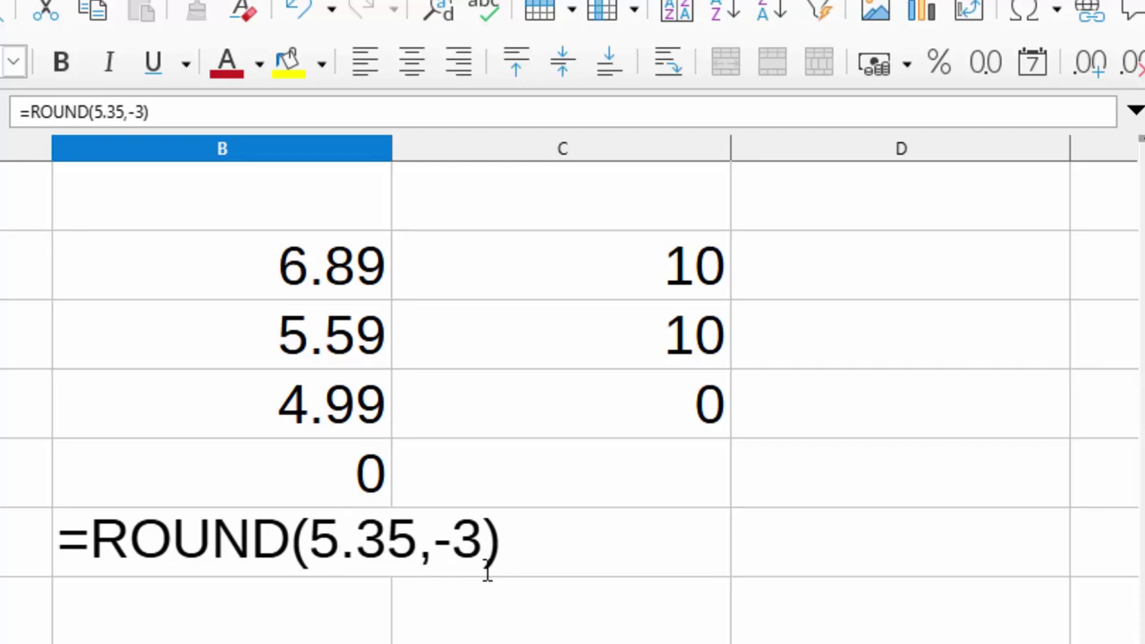
pyautogui.press('Return')
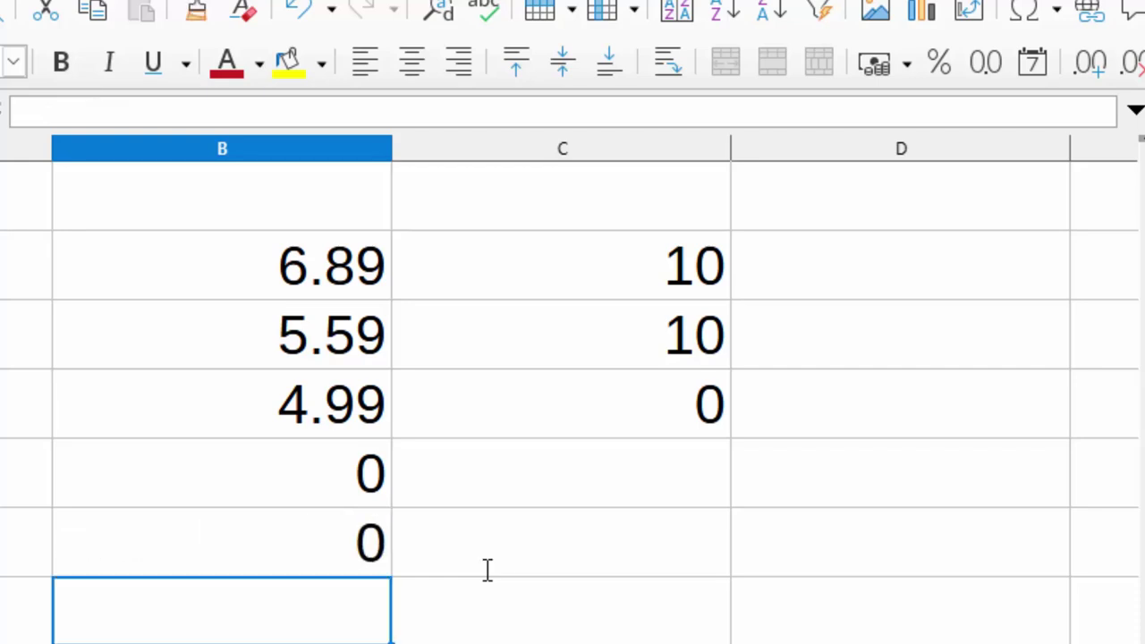
# Change the number in B6's formula to 100.35
pyautogui.click(226, 556)
pyautogui.doubleClick(223, 555)
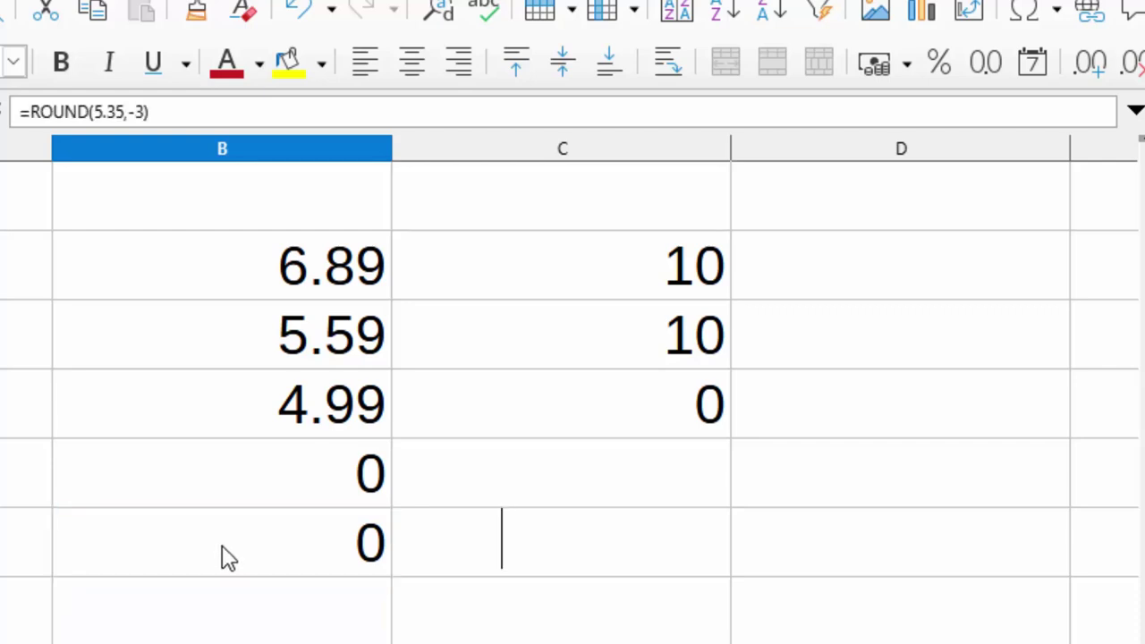
pyautogui.click(340, 537)
pyautogui.press('BackSpace')
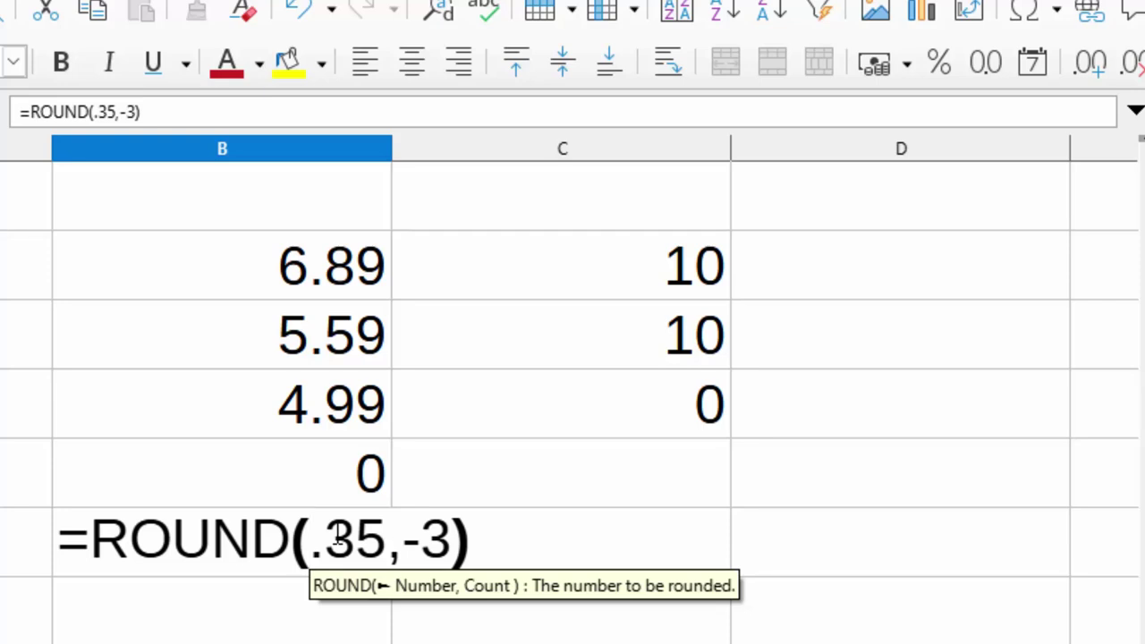
pyautogui.write('10')
pyautogui.press('Right')
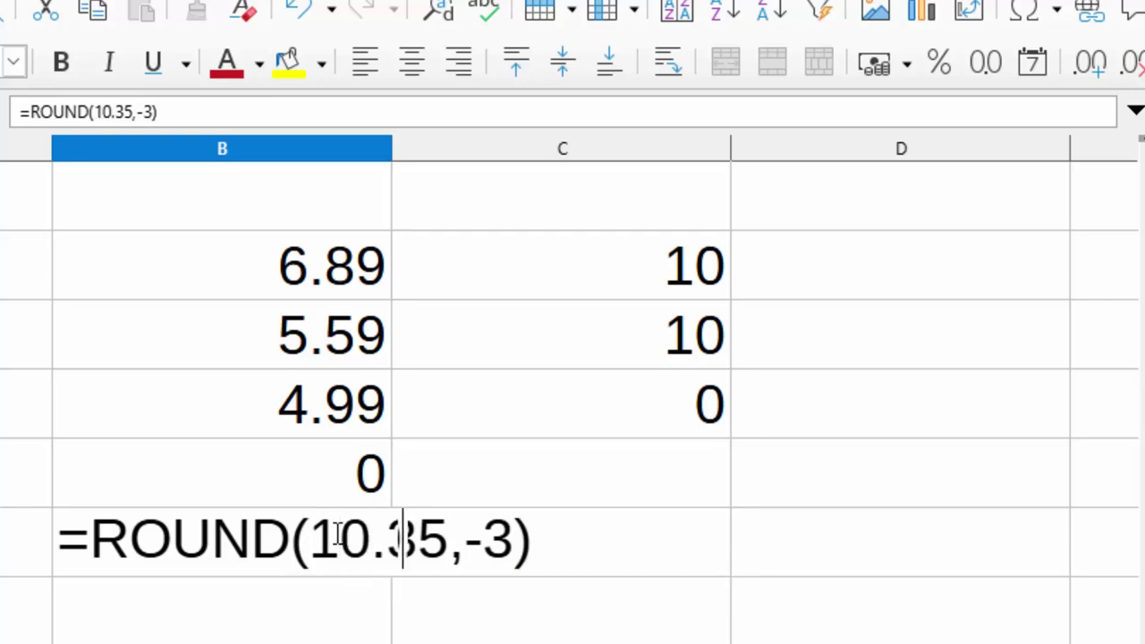
pyautogui.write('0')
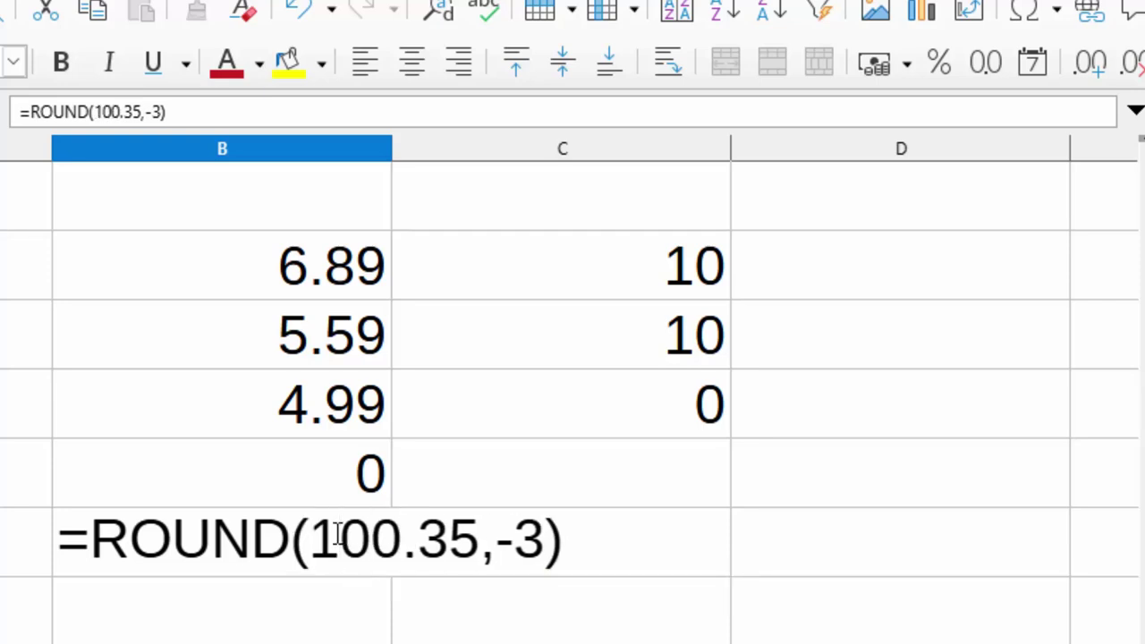
pyautogui.press('Return')
# Change the number to 1000.35 so ROUND(1000.35,-3) returns 1000
pyautogui.click(289, 552)
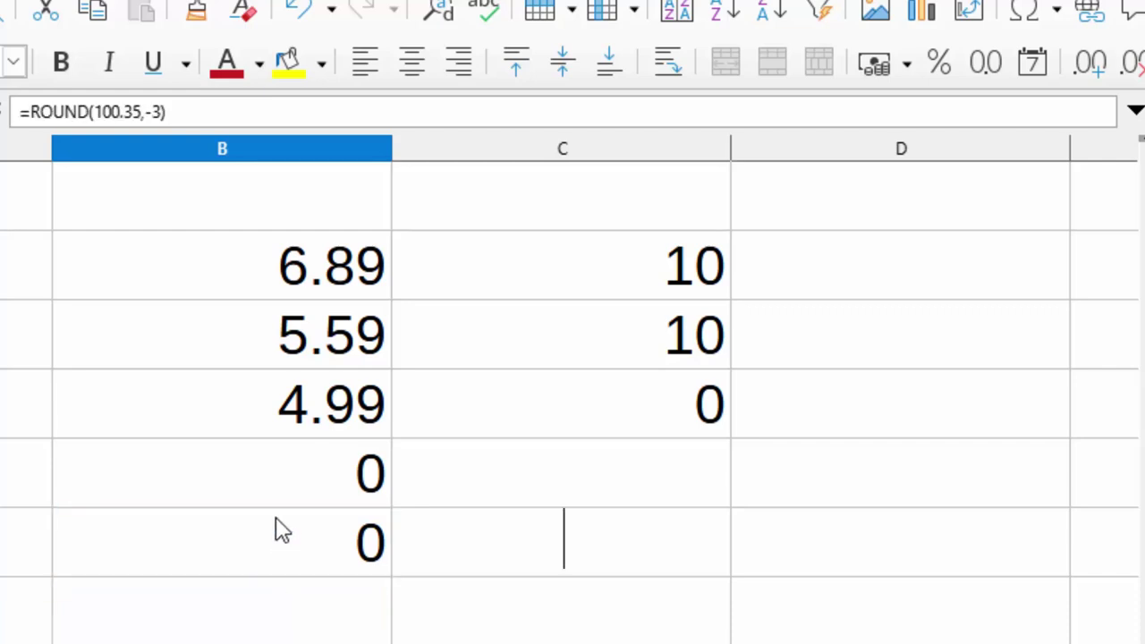
pyautogui.press('F2')
pyautogui.click(404, 542)
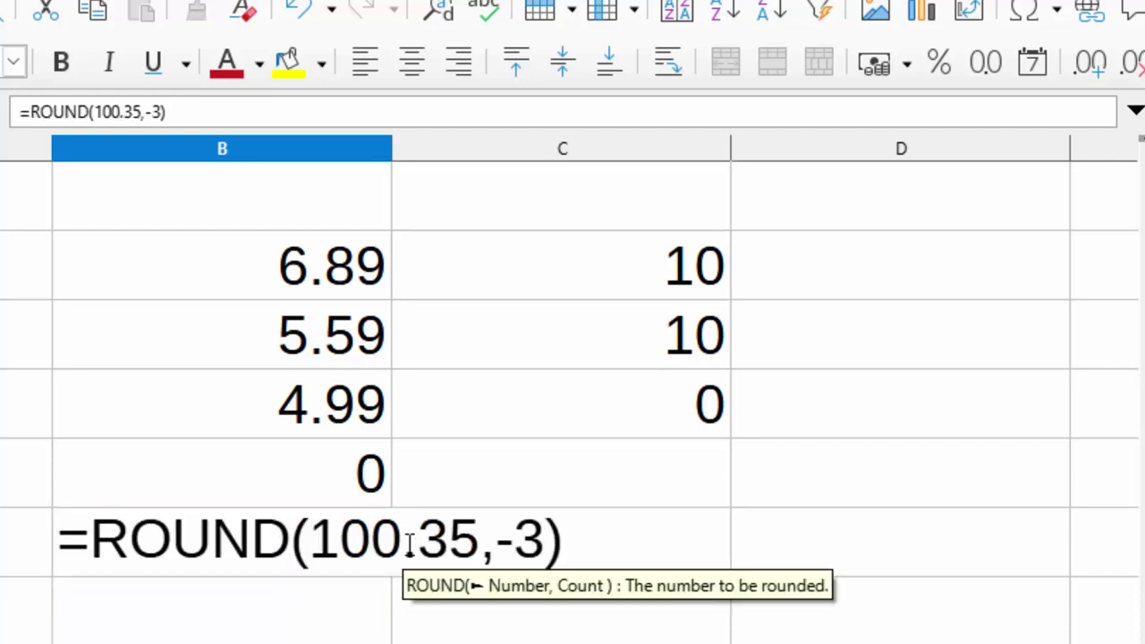
pyautogui.write('0')
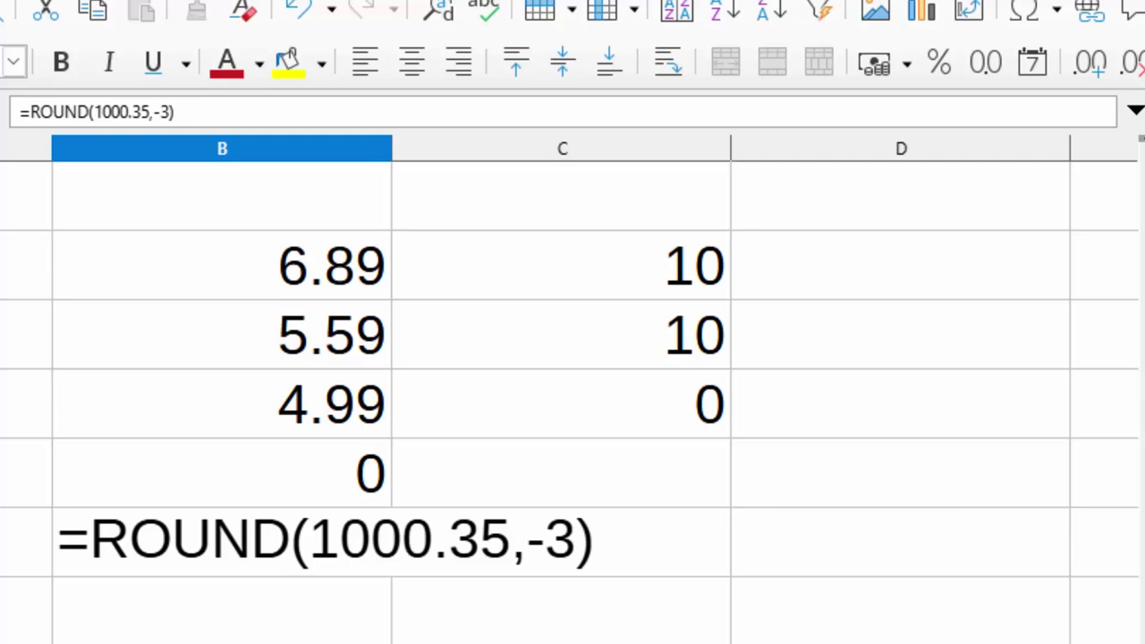
pyautogui.press('Return')
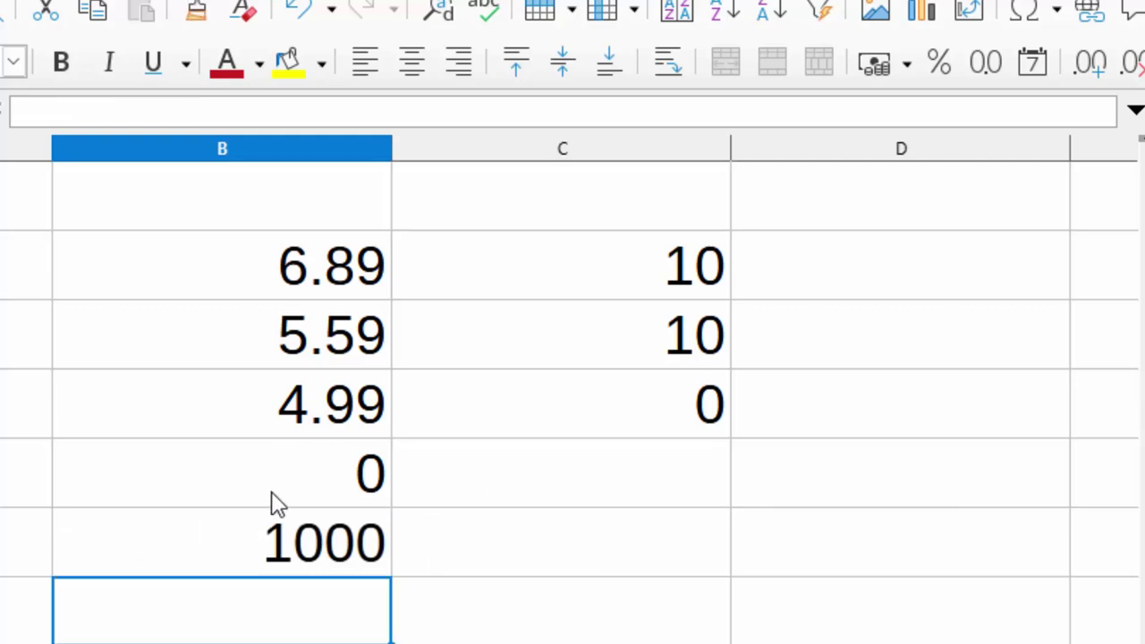
pyautogui.click(192, 573)
pyautogui.doubleClick(184, 544)
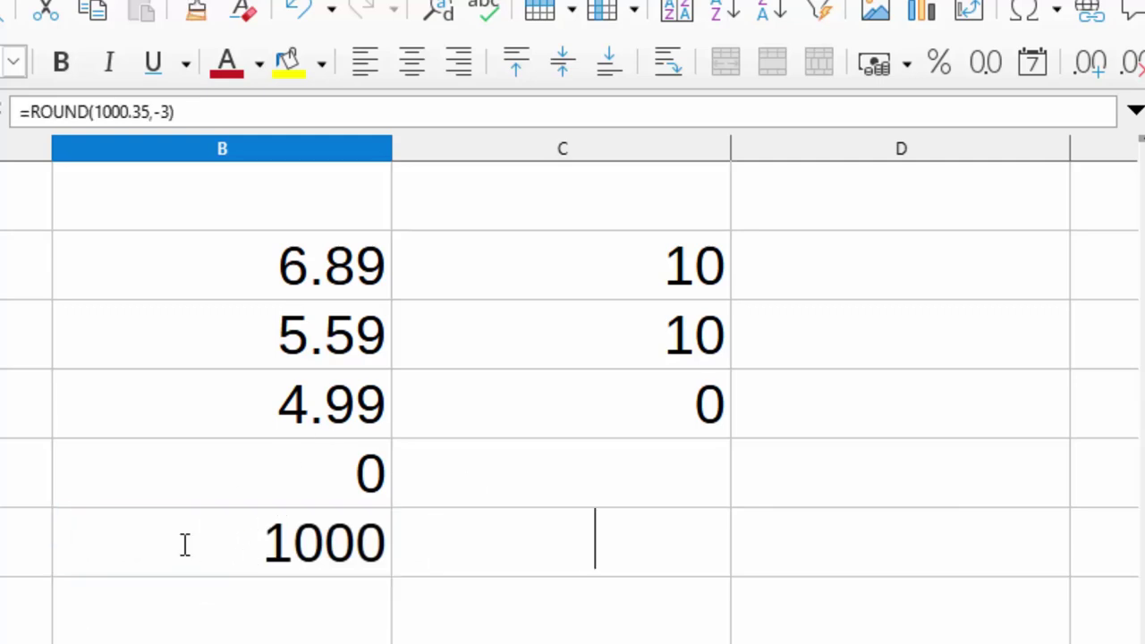